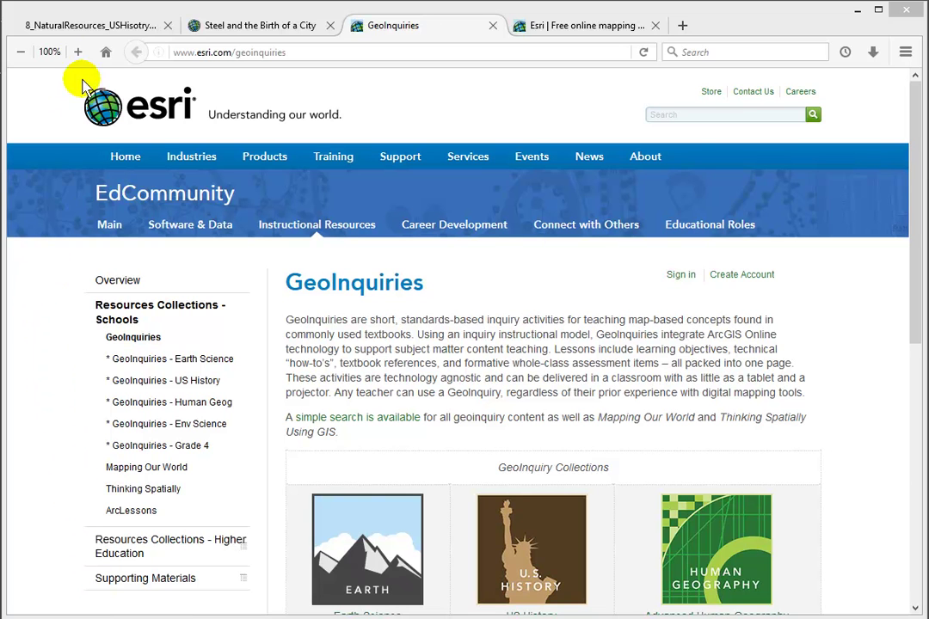
Step: Review the lesson PDF, web map and GeoInquiries tabs, then show the Esri free online mapping page
left_click(105, 26)
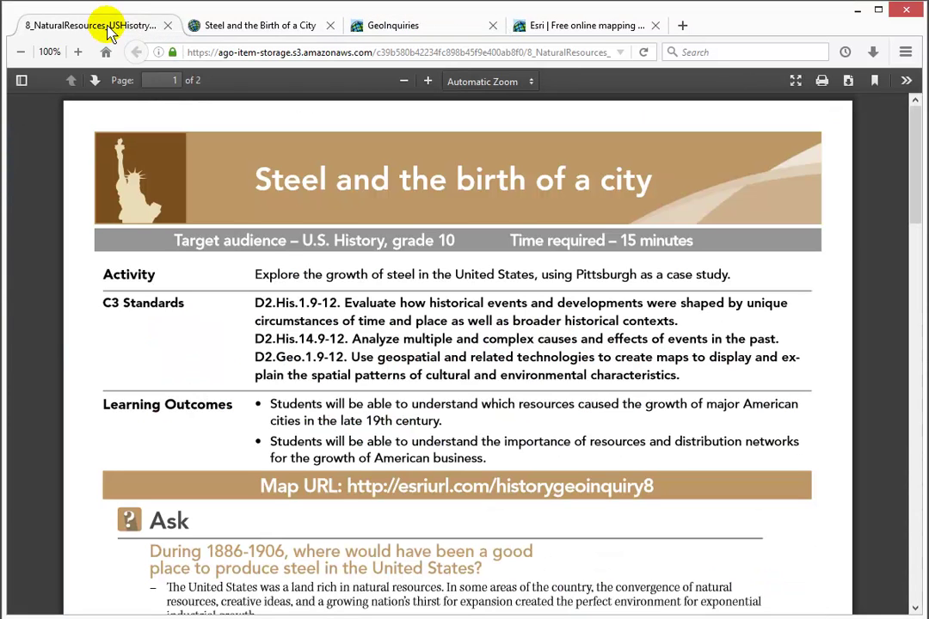
left_click(234, 31)
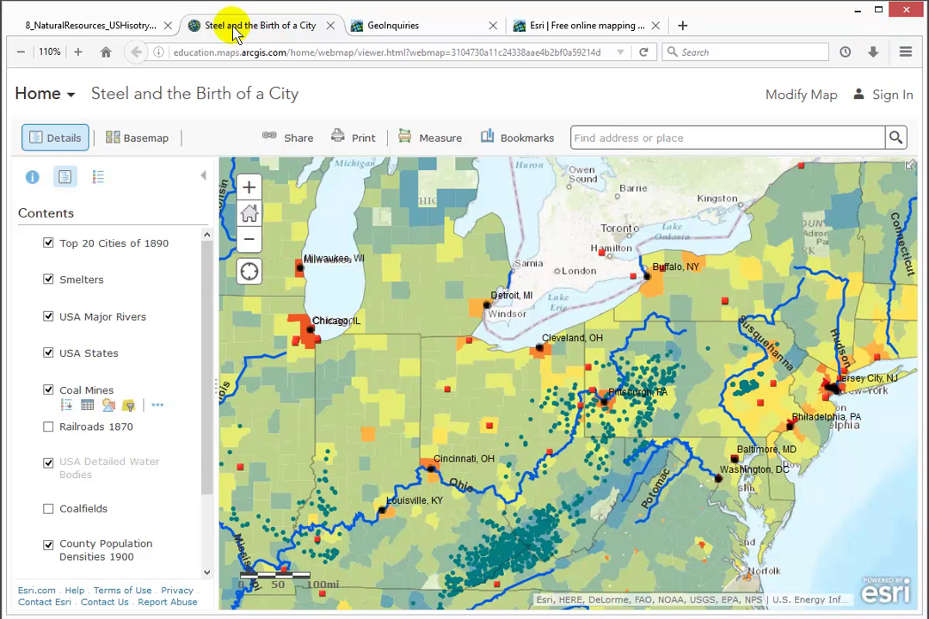
left_click(393, 29)
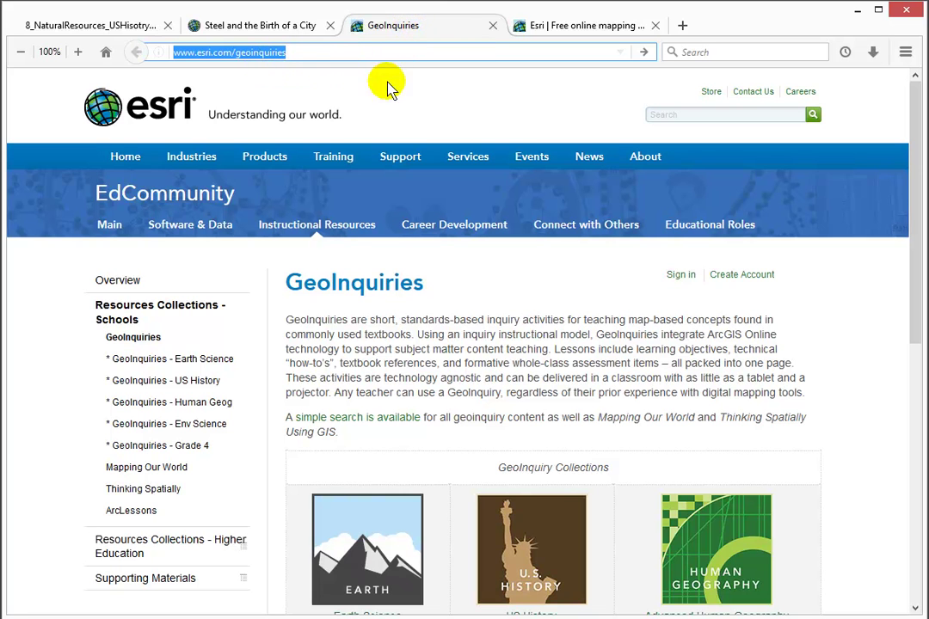
left_click_drag(919, 225, 855, 199)
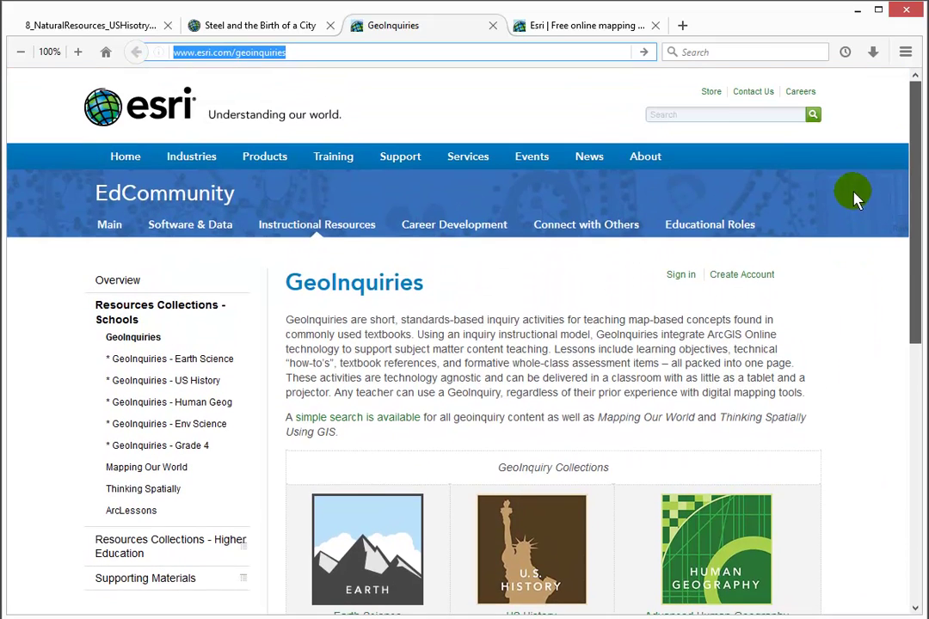
left_click(599, 29)
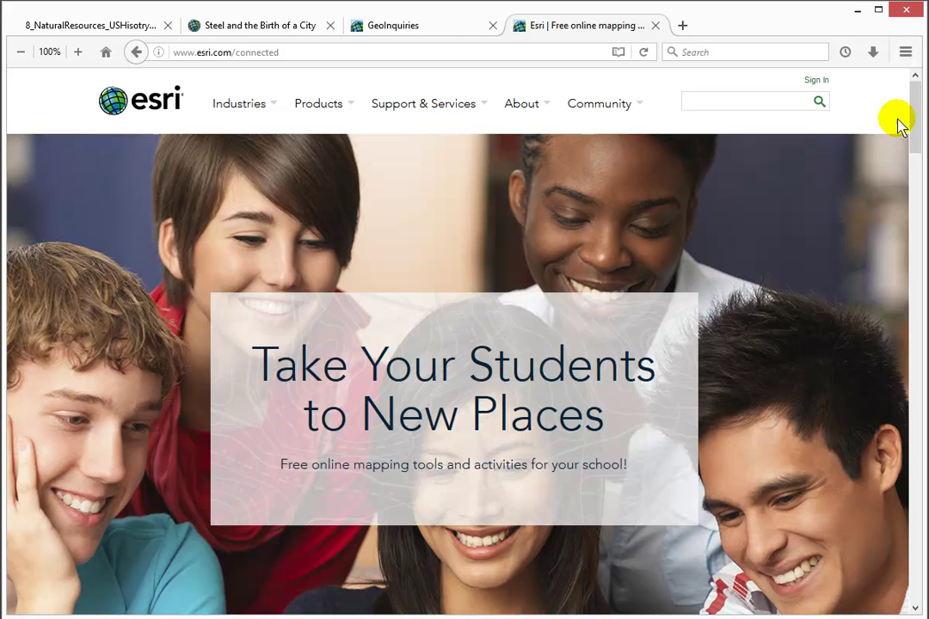
Step: Browse the Earth Science, Human Geography and US History collections and open 'Steel and the Birth of a City'
left_click_drag(914, 116, 888, 267)
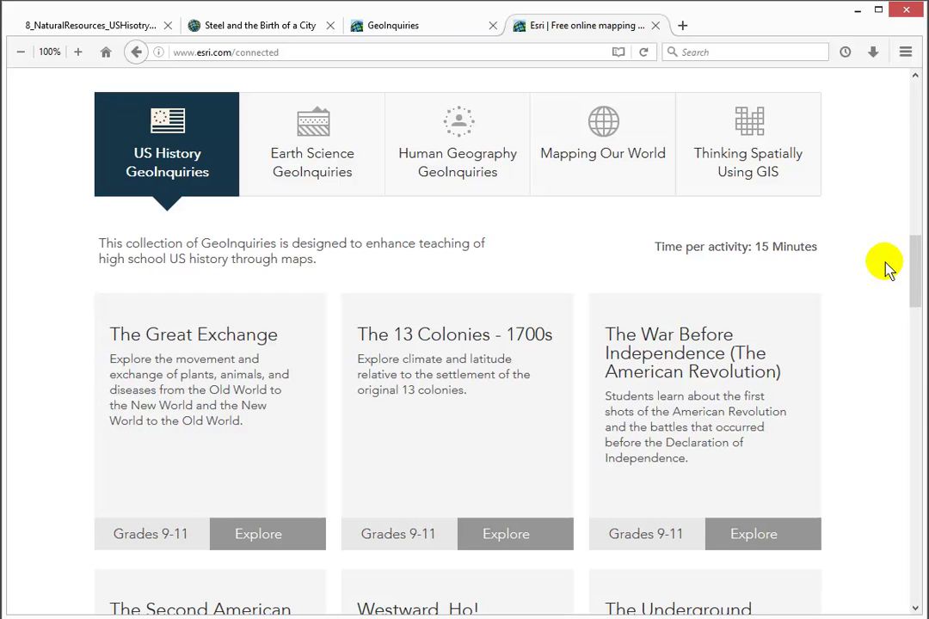
left_click(312, 146)
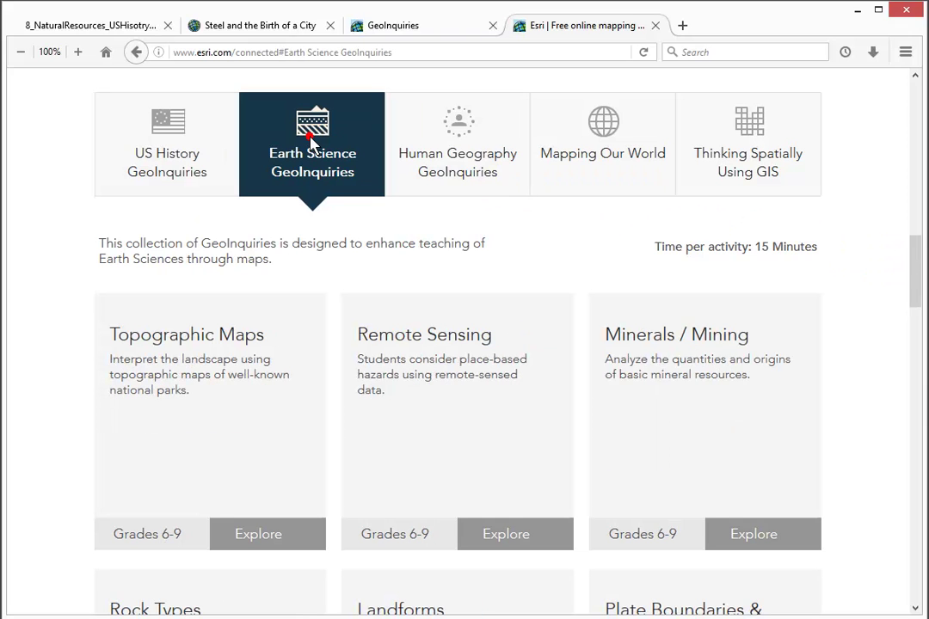
left_click(472, 137)
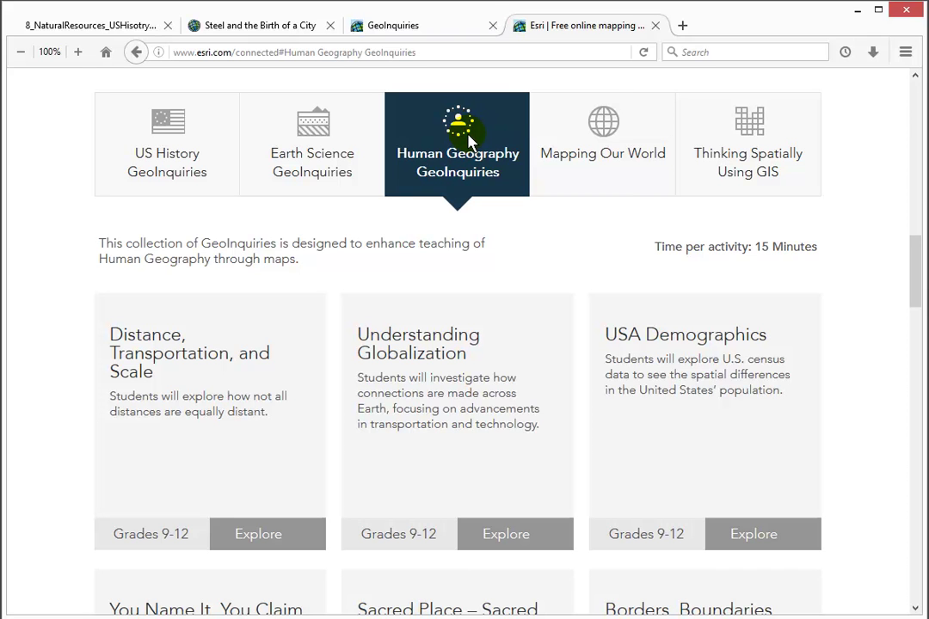
left_click(171, 131)
left_click_drag(914, 249, 864, 369)
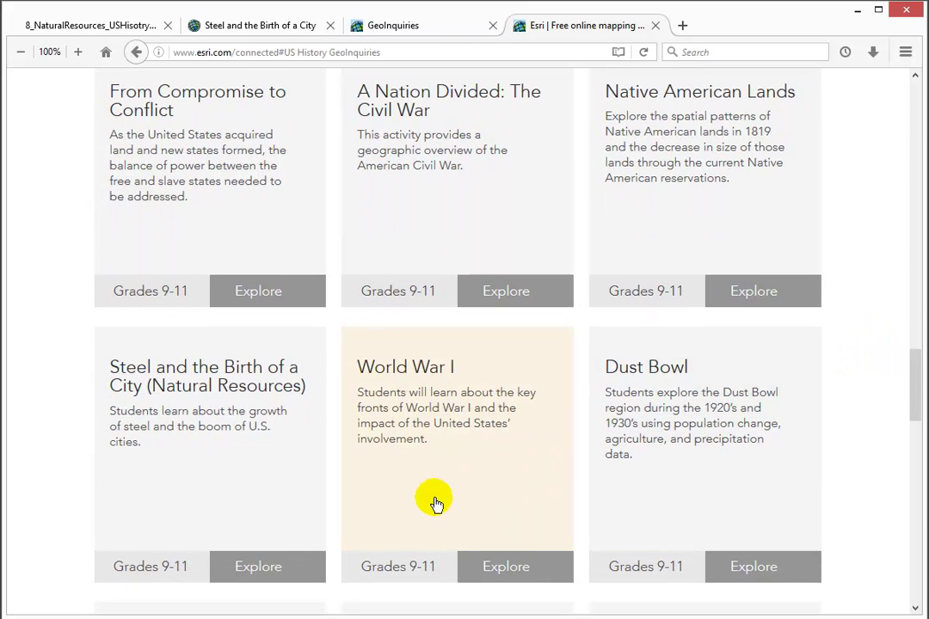
left_click(260, 570)
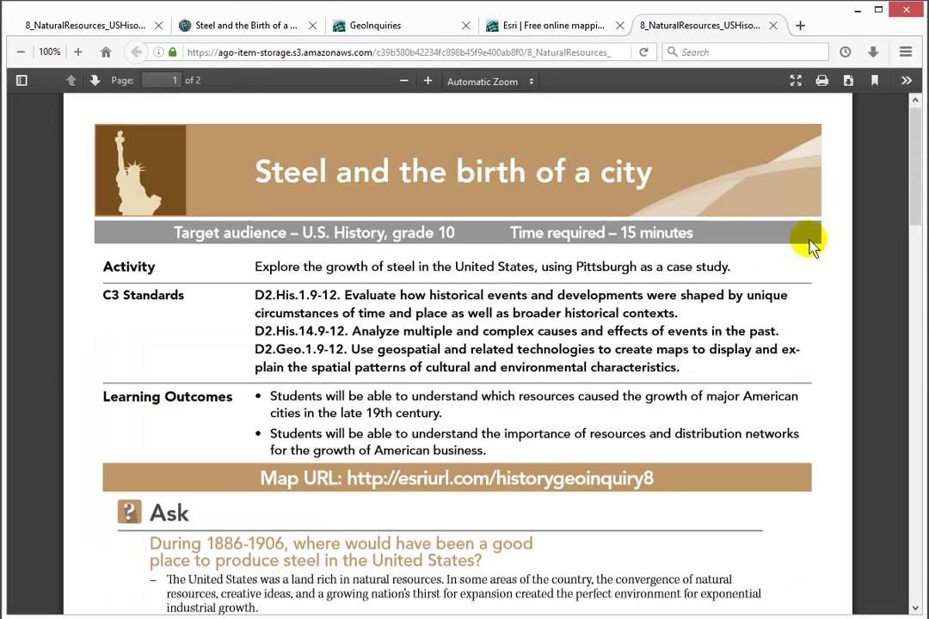
Step: Open the PDF's map URL esriurl.com/historygeoinquiry8 in a new tab
left_click_drag(914, 137, 873, 141)
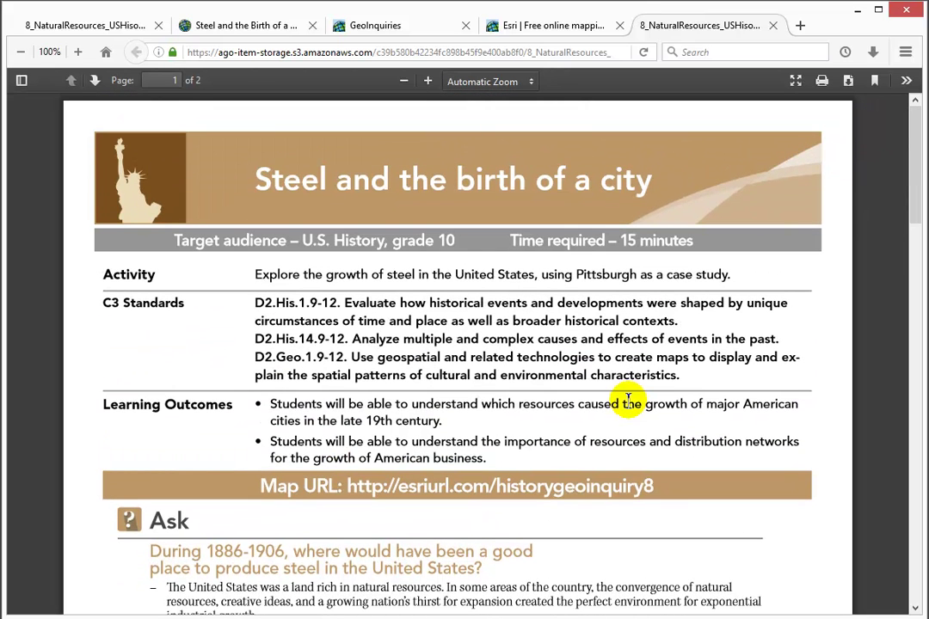
left_click_drag(654, 487, 362, 487)
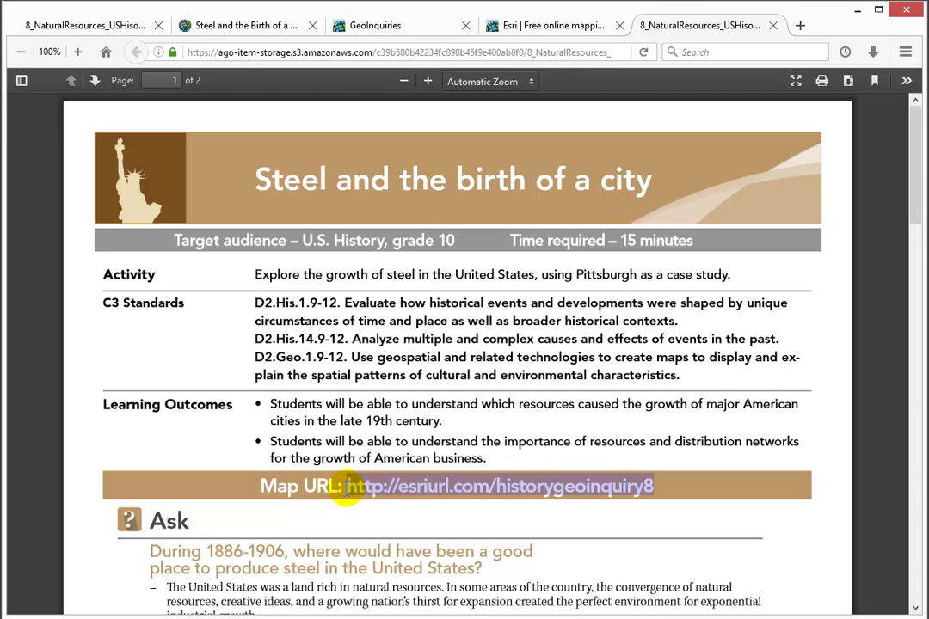
right_click(367, 487)
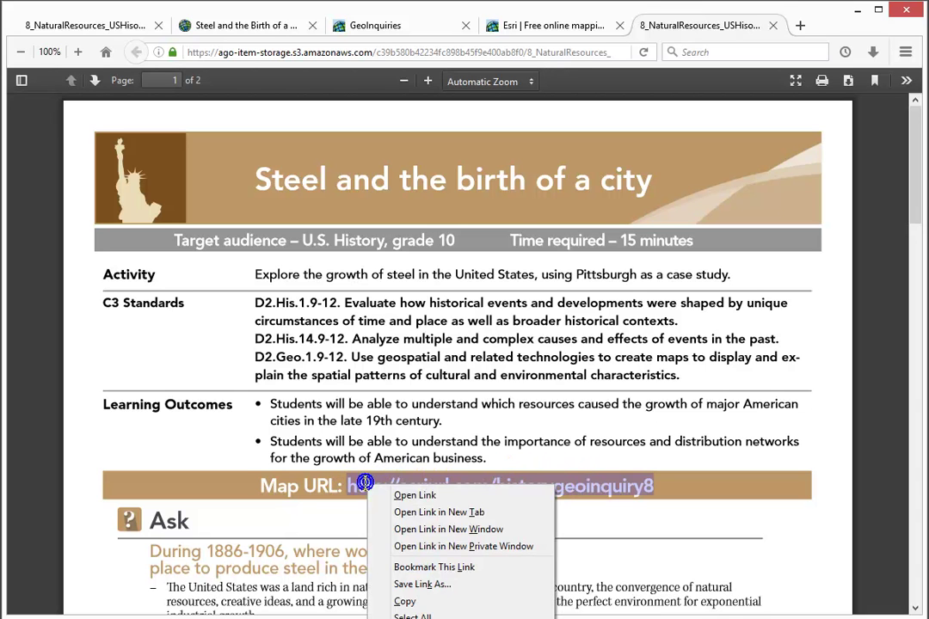
left_click(428, 513)
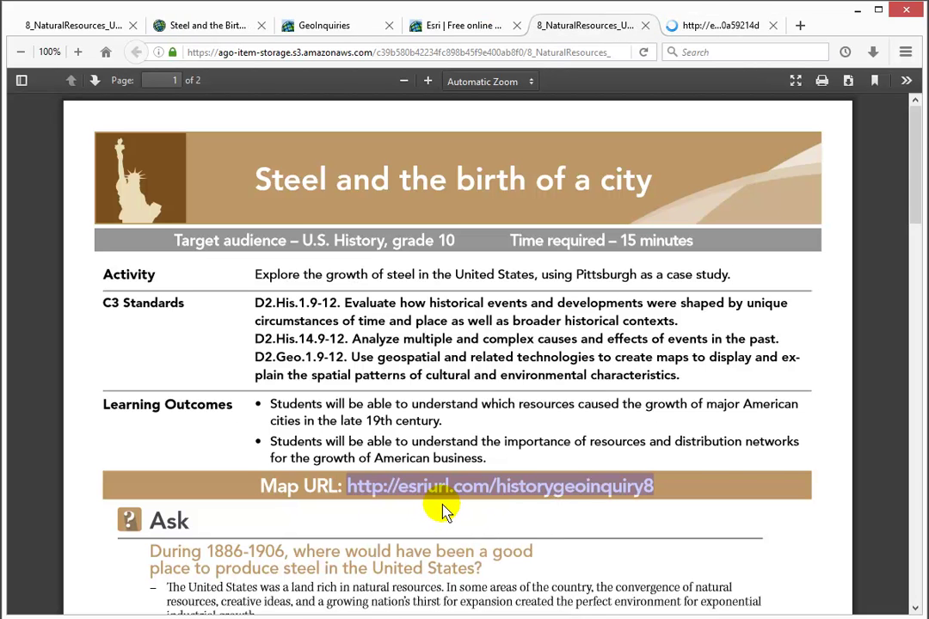
Step: Show the web map, pan around the Ohio Valley, and zoom out and back in one level
left_click(721, 26)
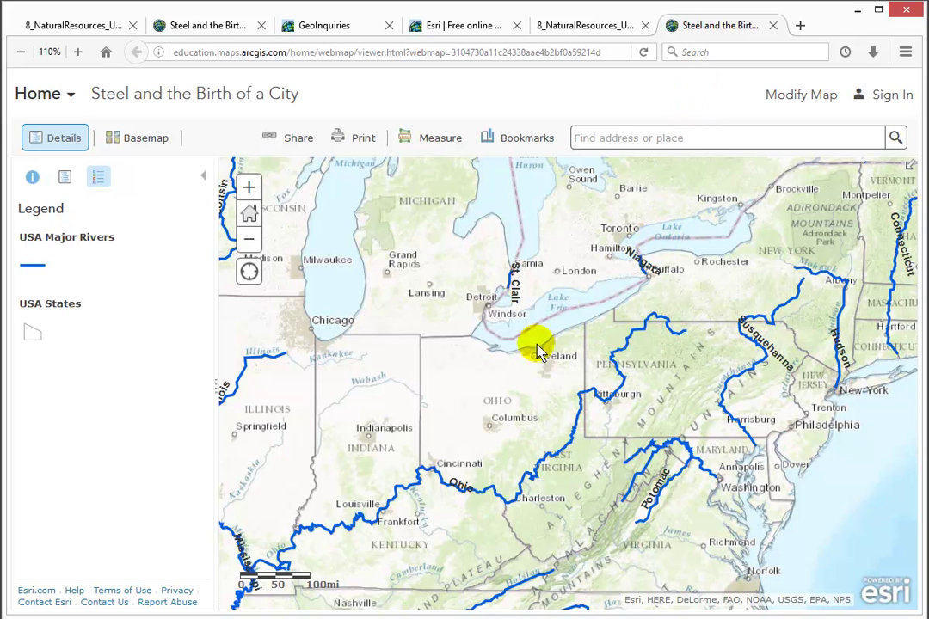
left_click_drag(456, 396, 512, 327)
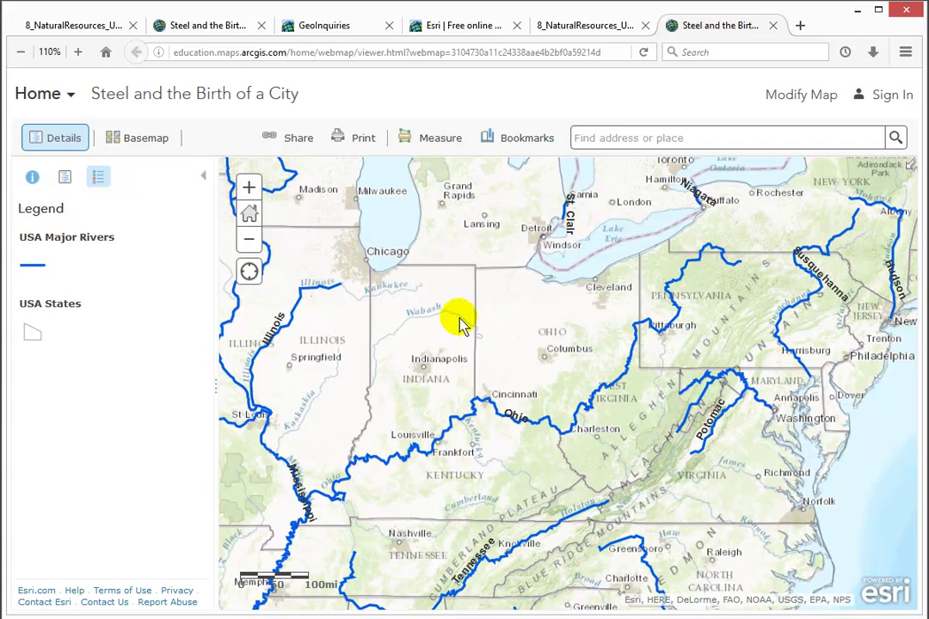
left_click(250, 240)
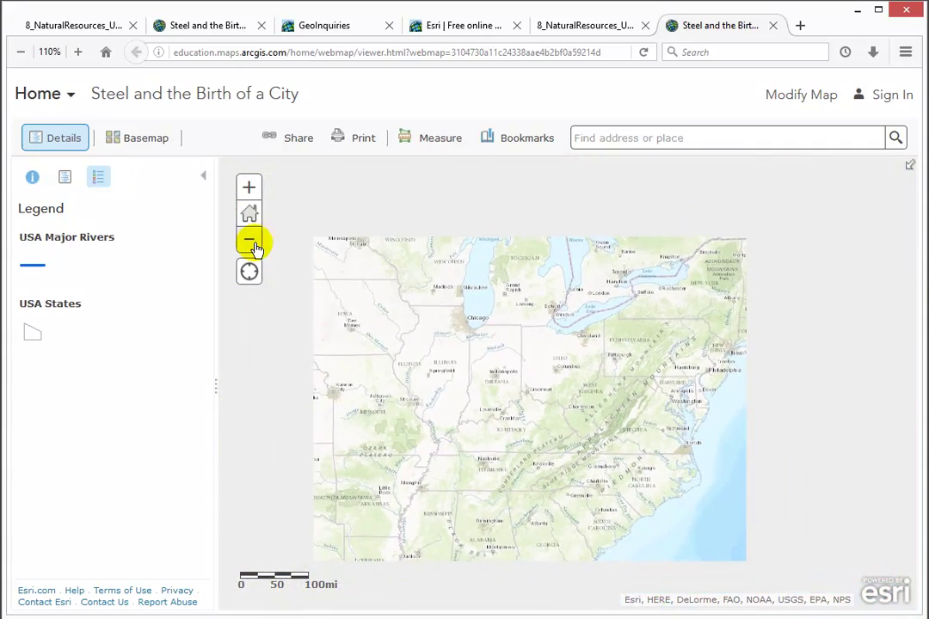
left_click(249, 190)
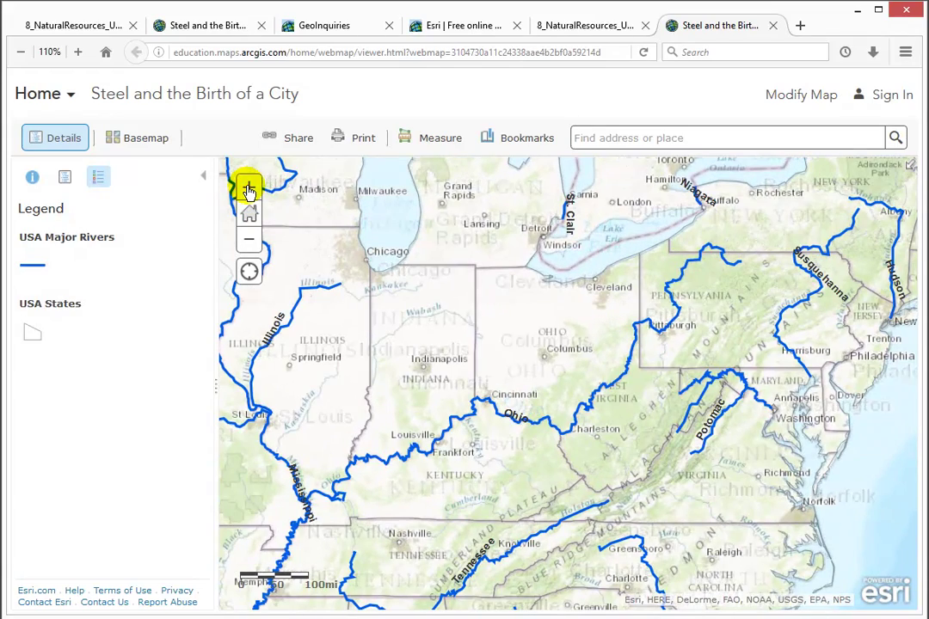
Step: Zoom in on Indiana, Ohio and the Detroit–Washington region, then return to the default extent
double_click(480, 308)
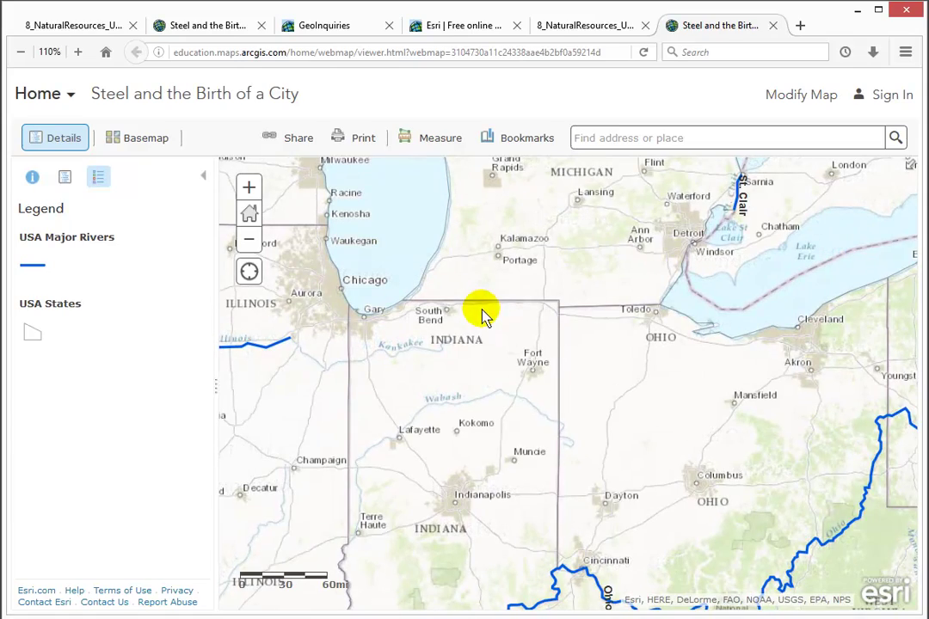
scroll(684, 417, "down", 3)
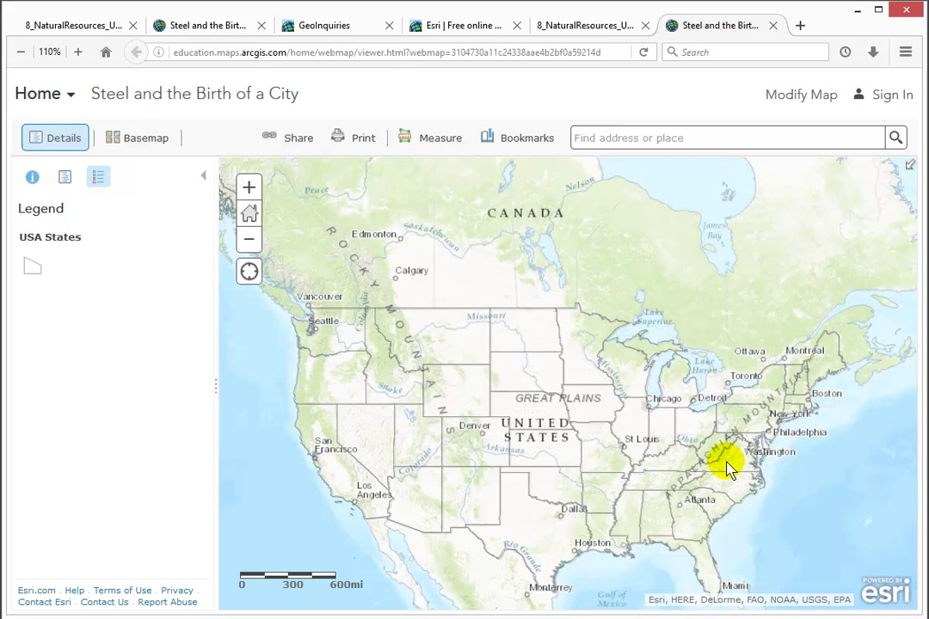
left_click_drag(716, 412, 793, 471)
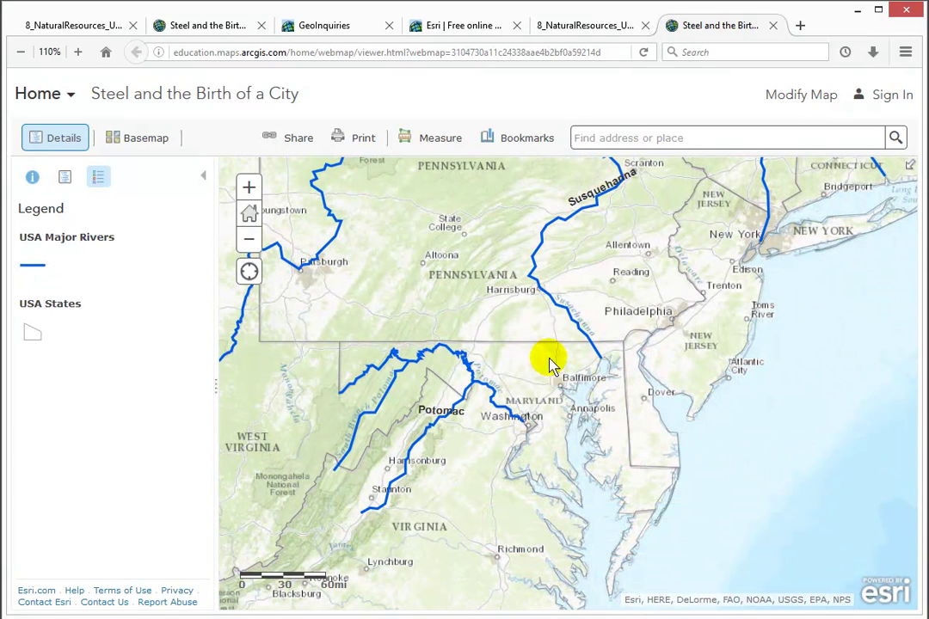
left_click(249, 213)
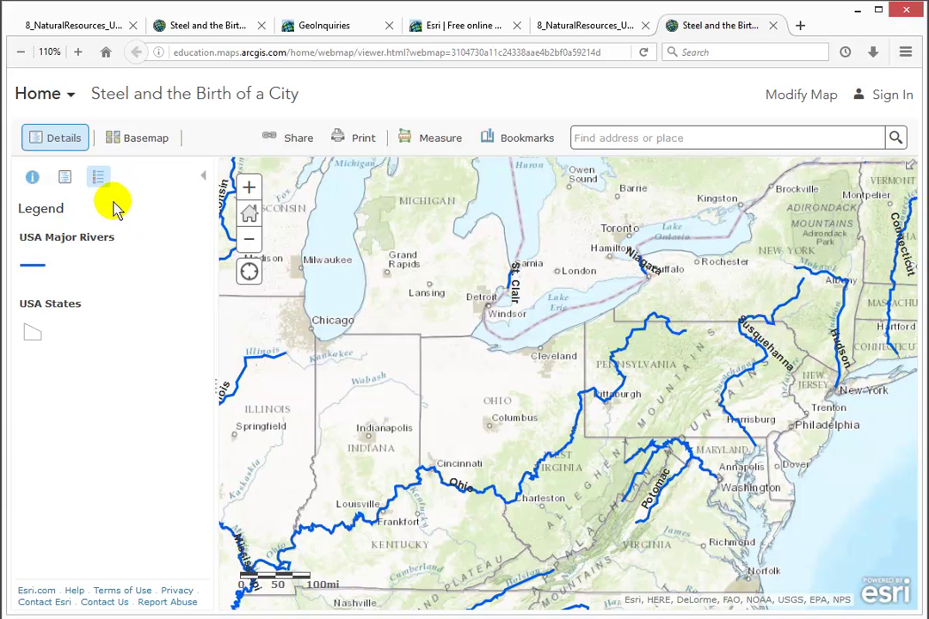
Step: View the map's details, then bring up its list of layers
left_click(66, 178)
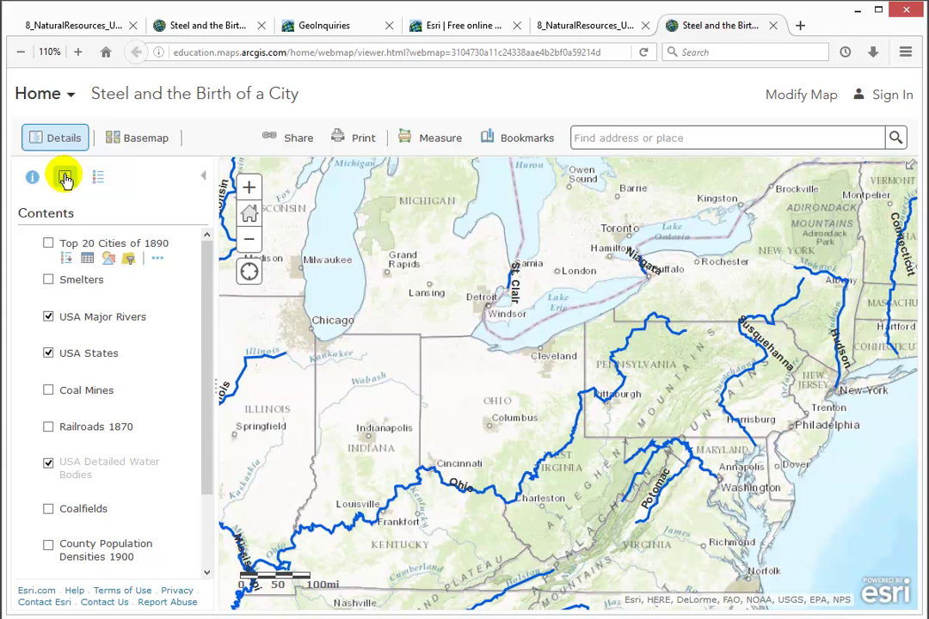
left_click(30, 177)
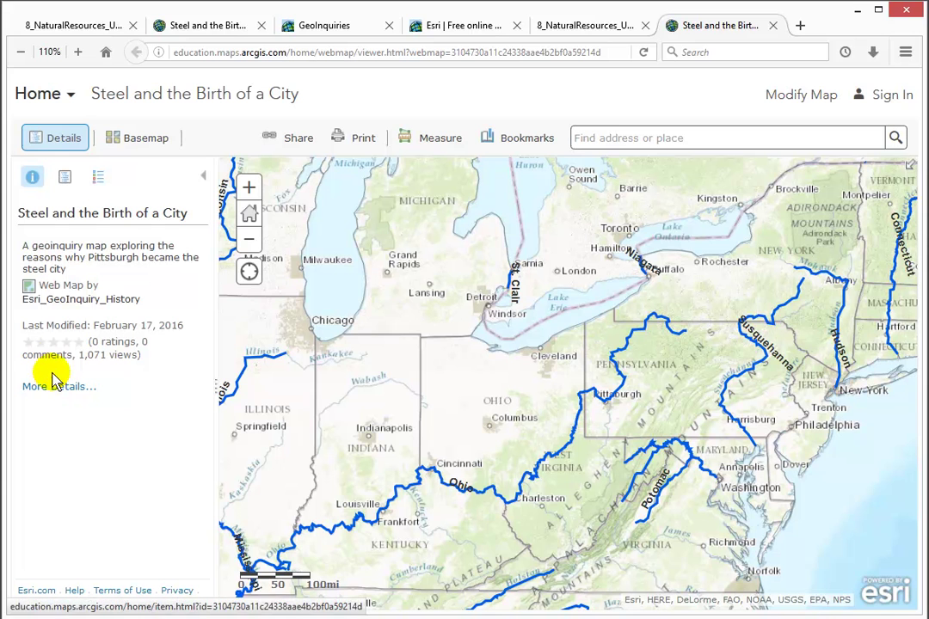
left_click(68, 182)
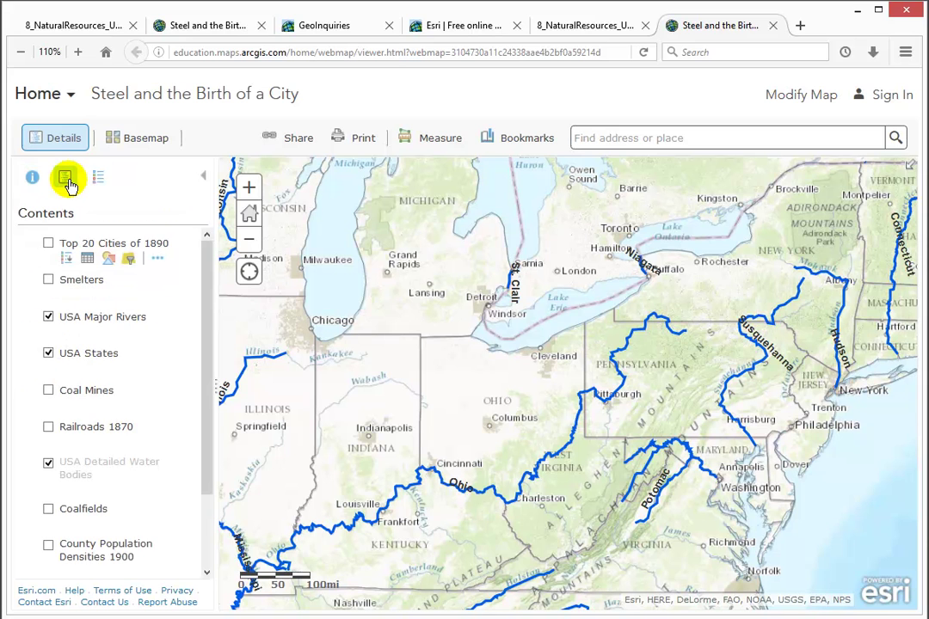
Step: Turn on Smelters and County Population Densities 1900, toggling Coal Mines until it ends off
left_click(50, 280)
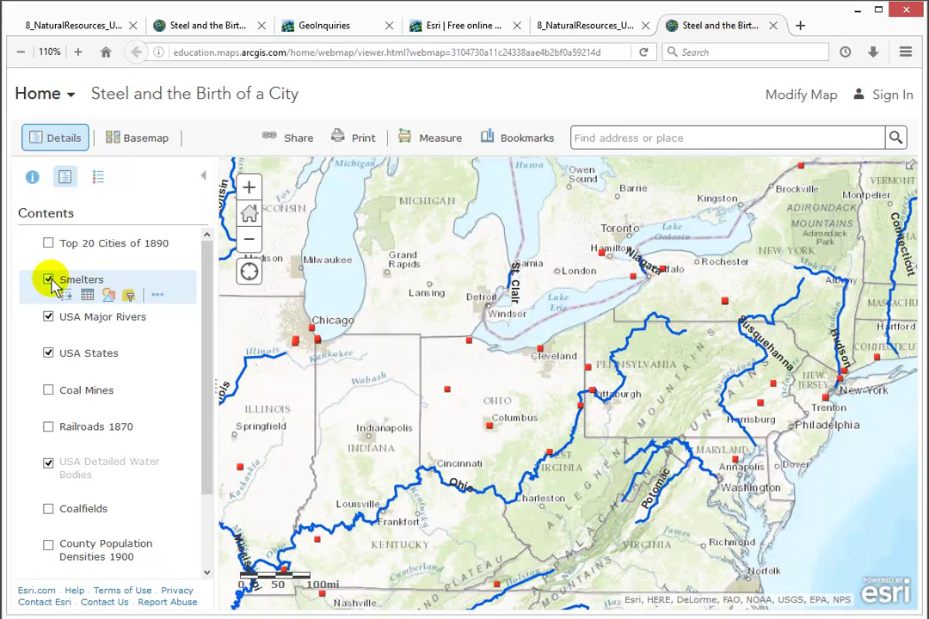
left_click(49, 391)
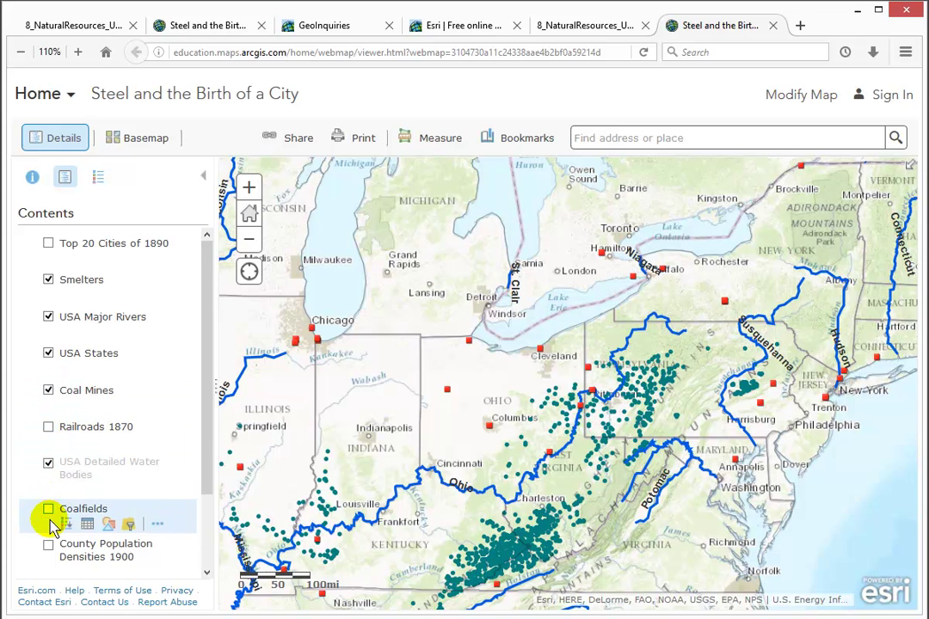
left_click(49, 546)
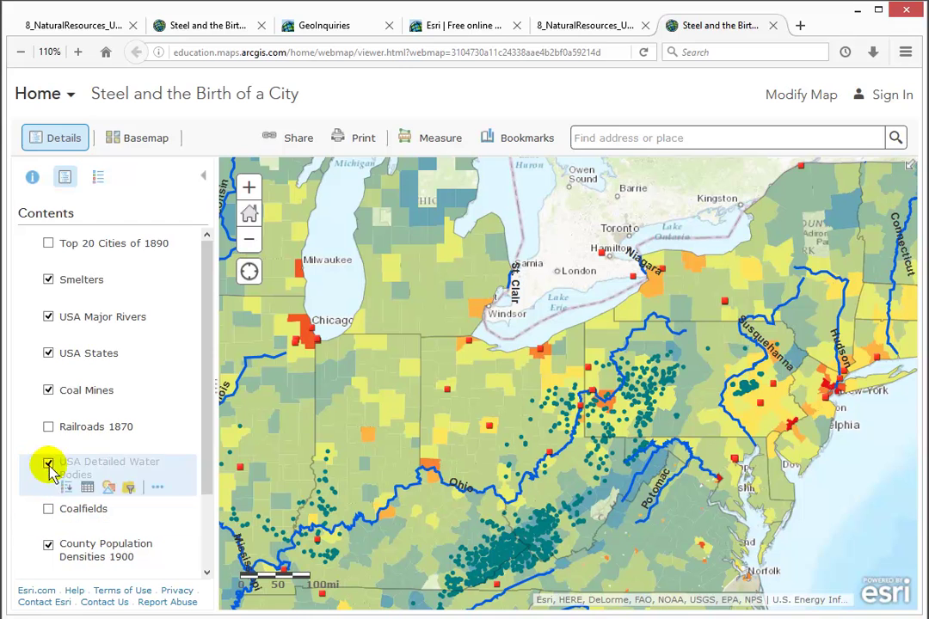
left_click(48, 392)
left_click(48, 391)
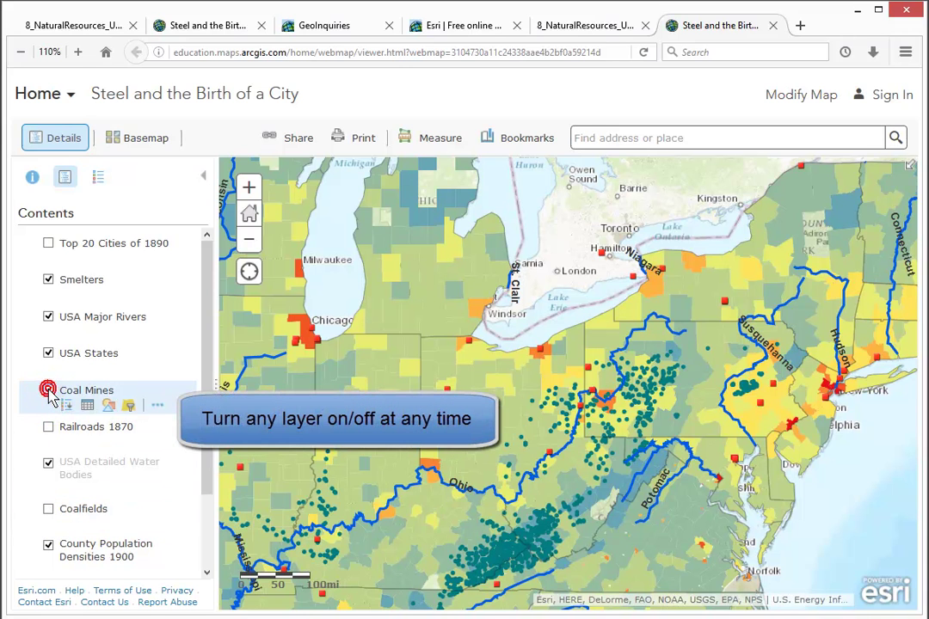
left_click(48, 392)
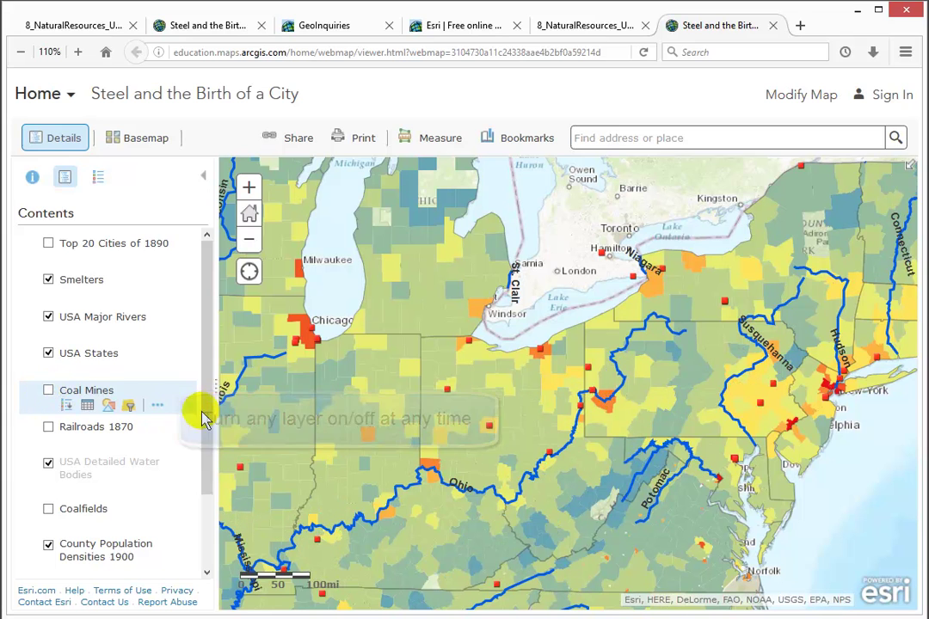
left_click_drag(207, 417, 183, 507)
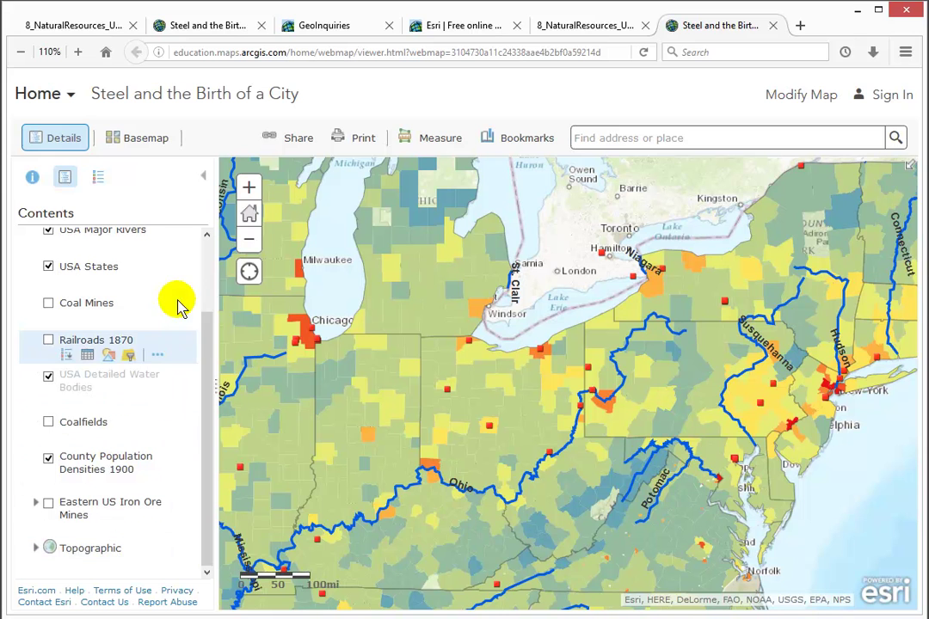
left_click(148, 142)
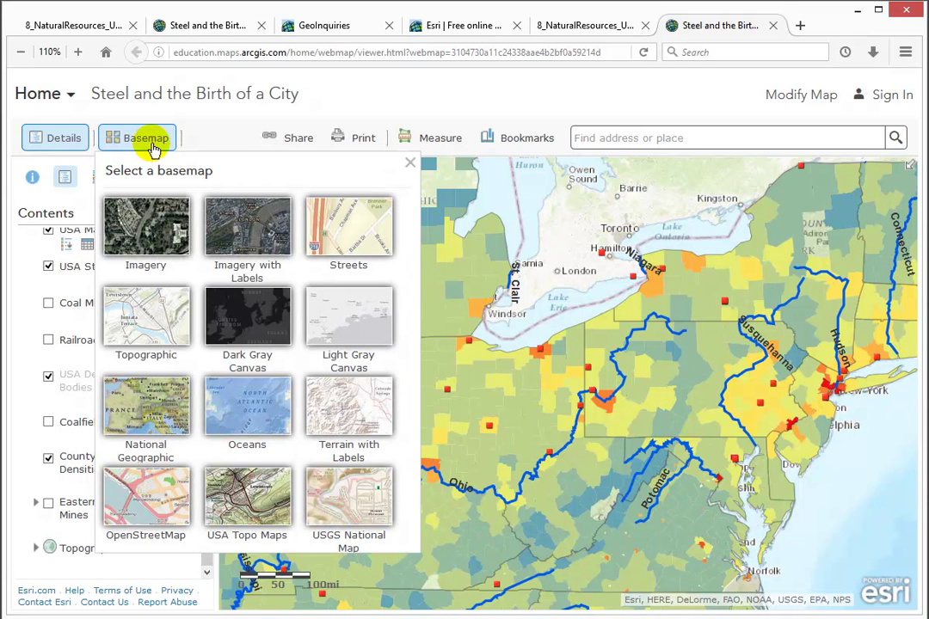
left_click(246, 324)
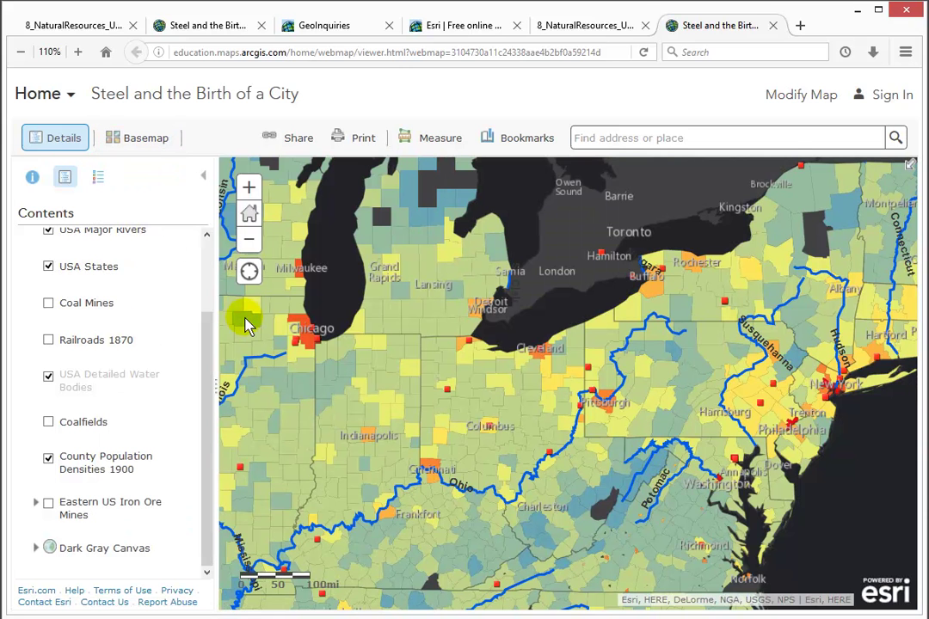
left_click(158, 144)
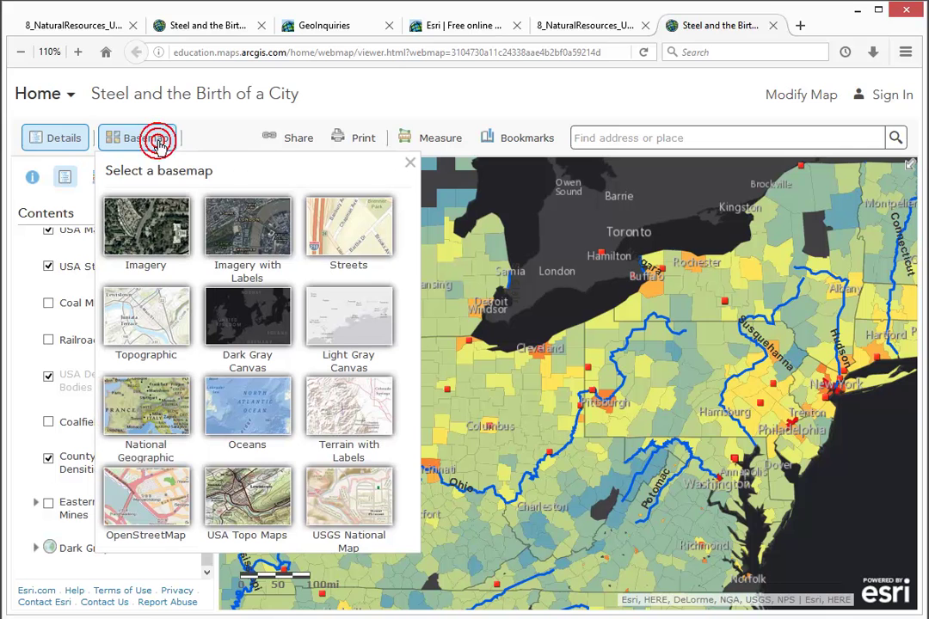
left_click(148, 331)
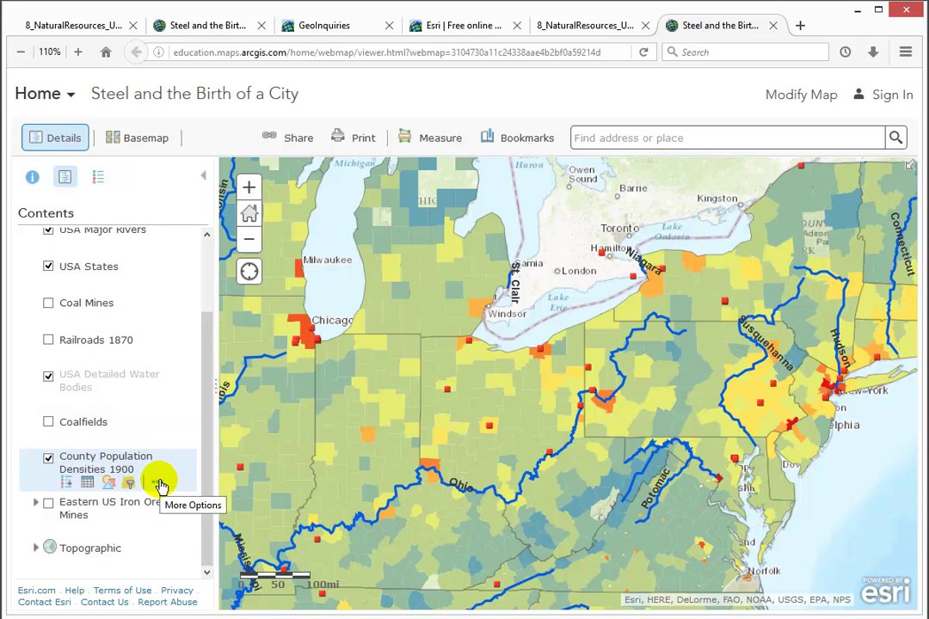
left_click(160, 486)
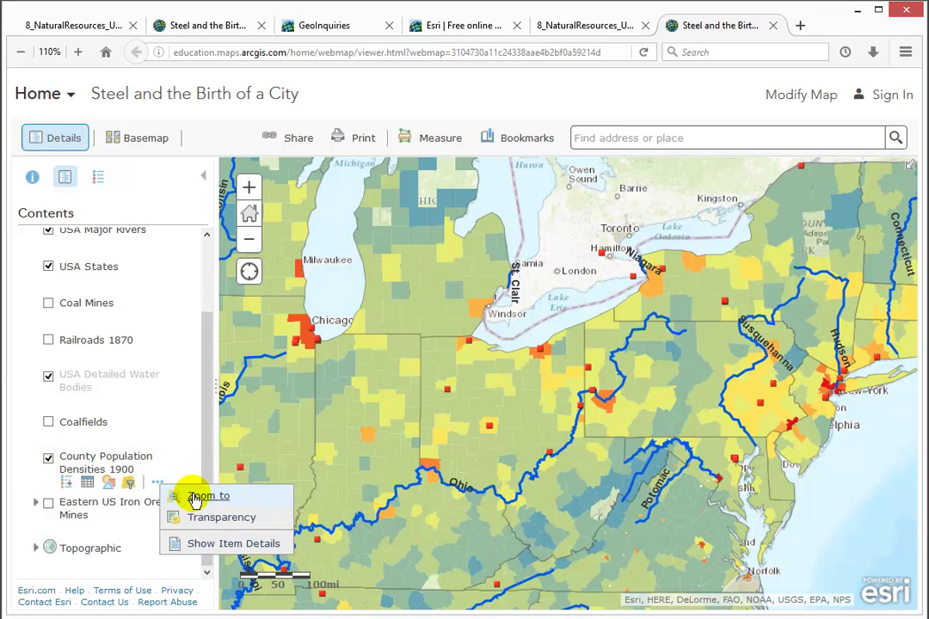
mouse_move(207, 525)
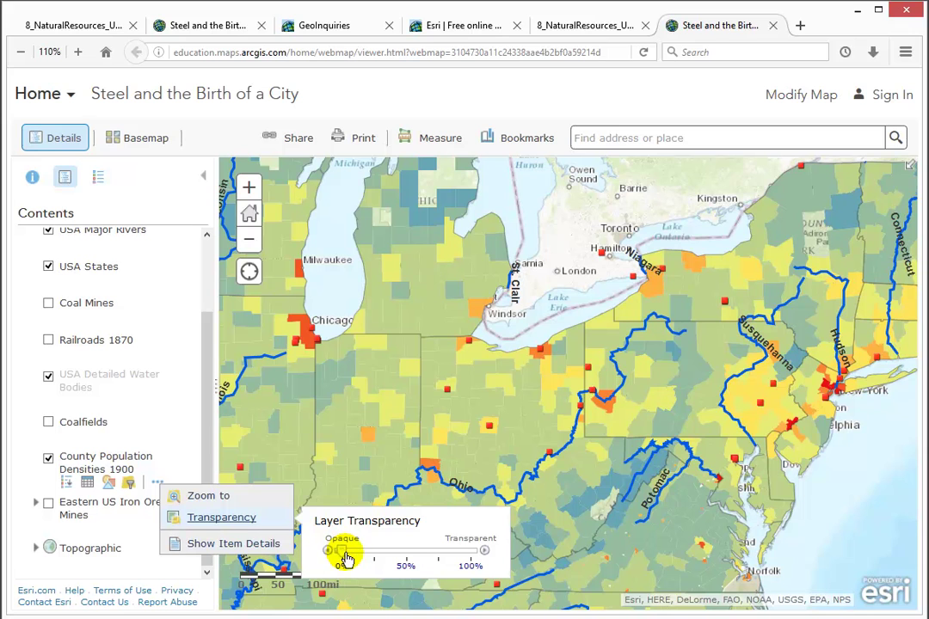
mouse_move(341, 558)
left_mouse_down()
mouse_move(469, 557)
mouse_move(322, 554)
left_mouse_up()
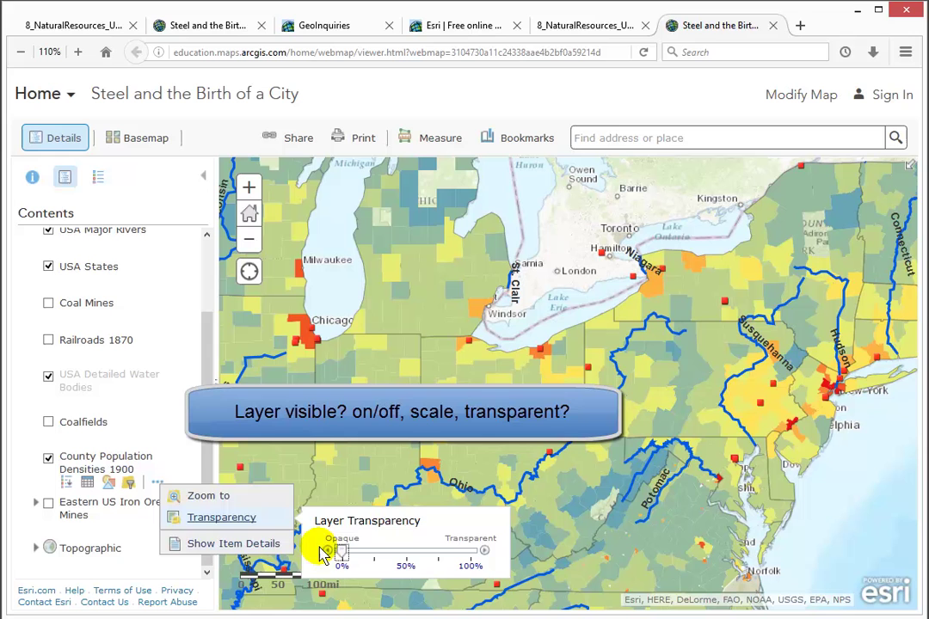
left_click(207, 473)
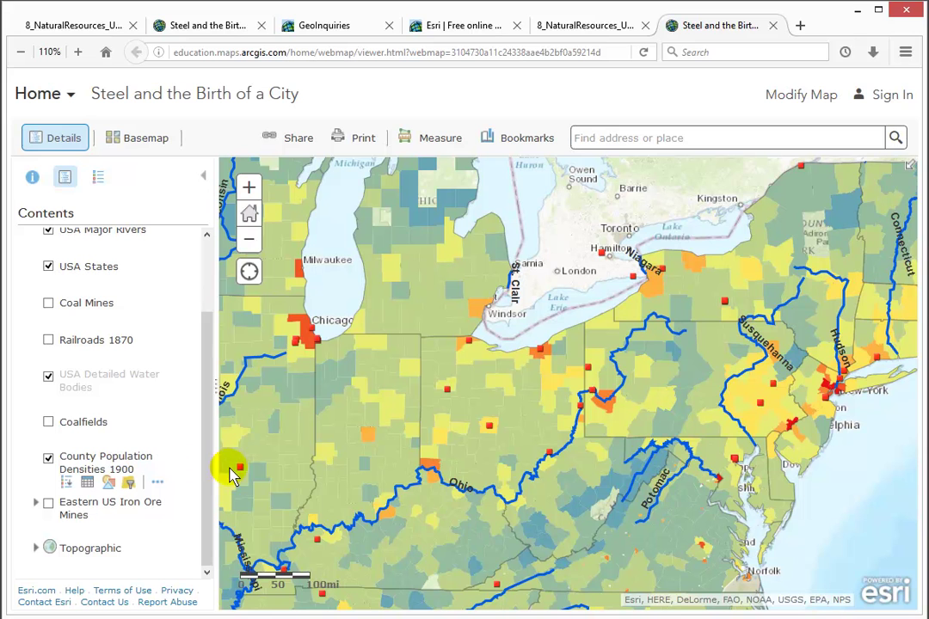
left_click(460, 516)
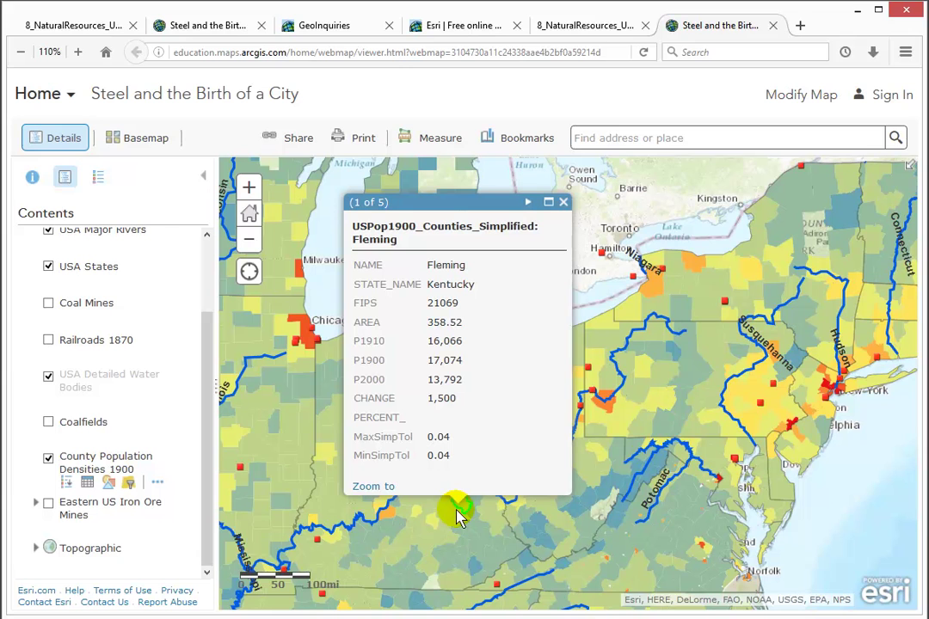
left_click(625, 425)
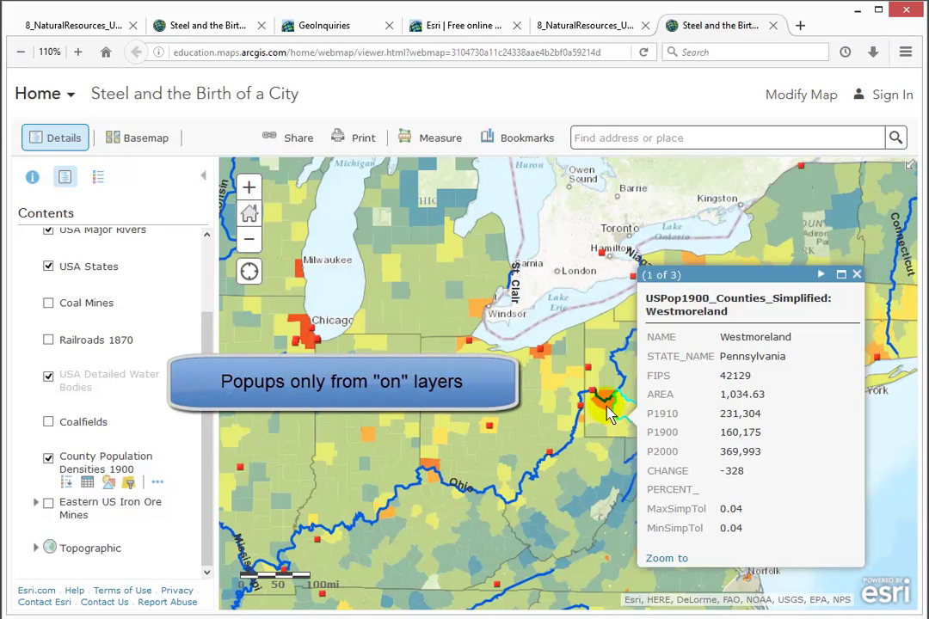
left_click(594, 398)
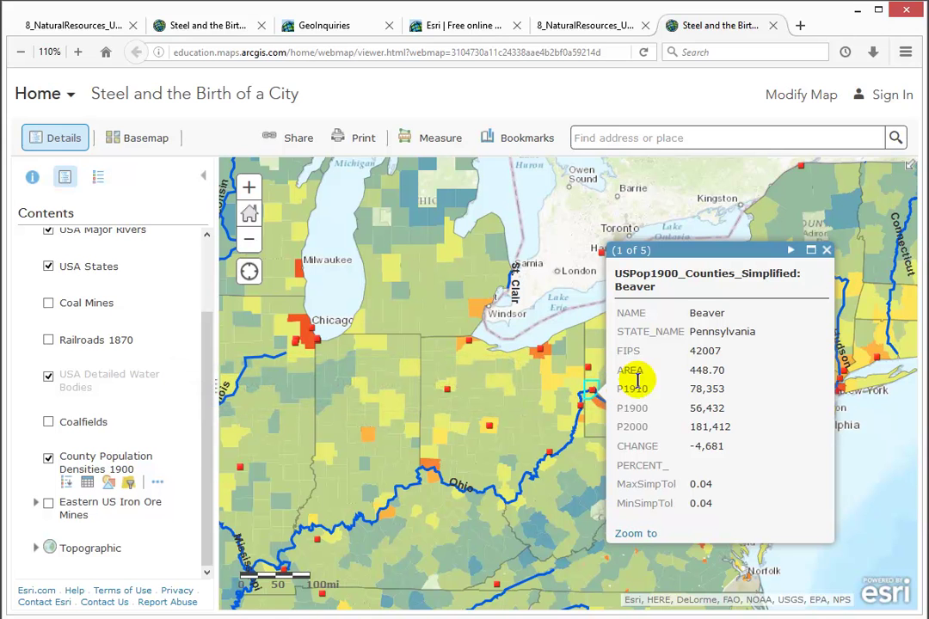
left_click(790, 257)
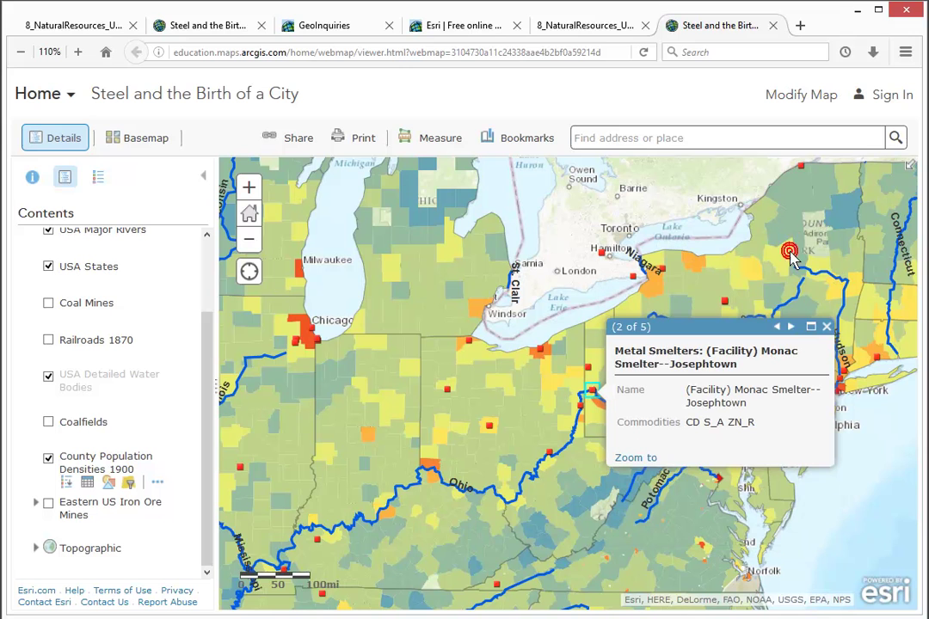
left_click(792, 331)
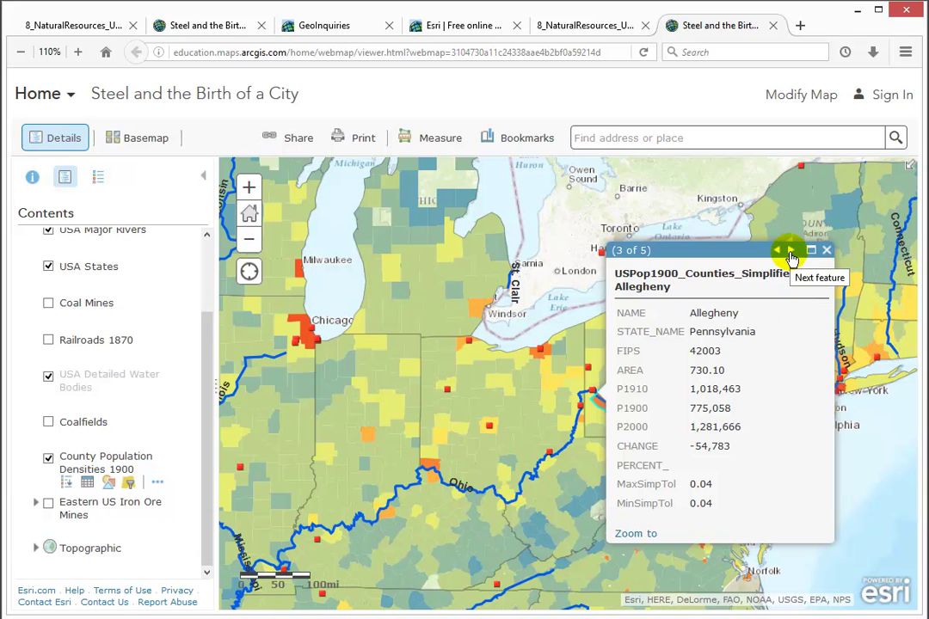
left_click(790, 252)
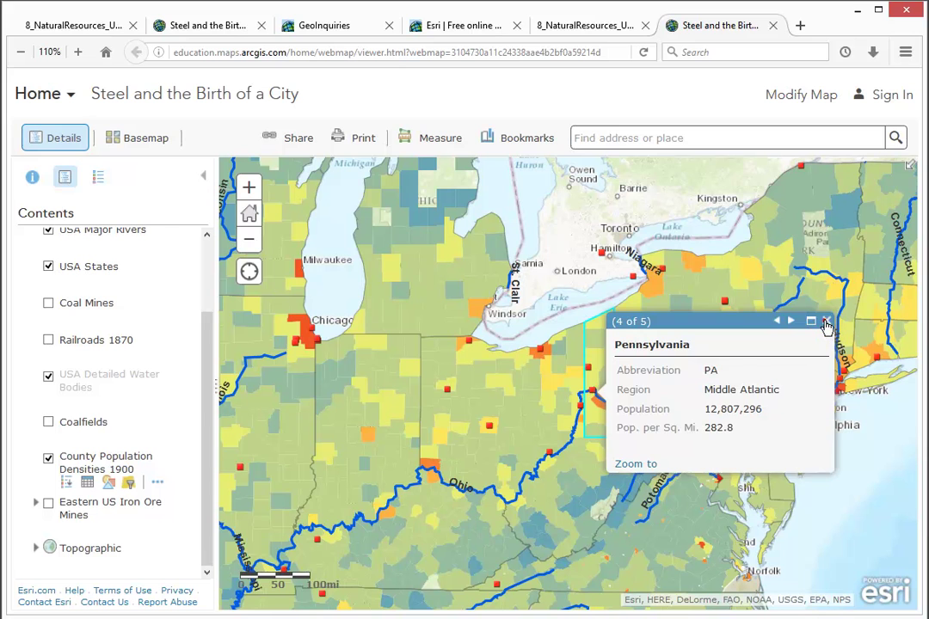
left_click(825, 323)
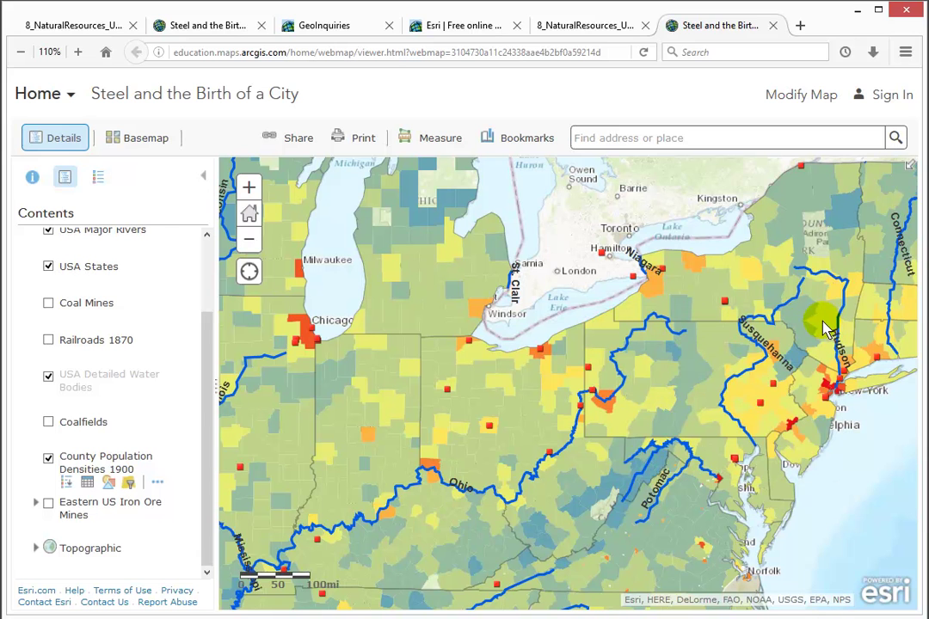
Step: Turn on Coal Mines, open its attribute table and sort tot_prod descending
left_click(49, 304)
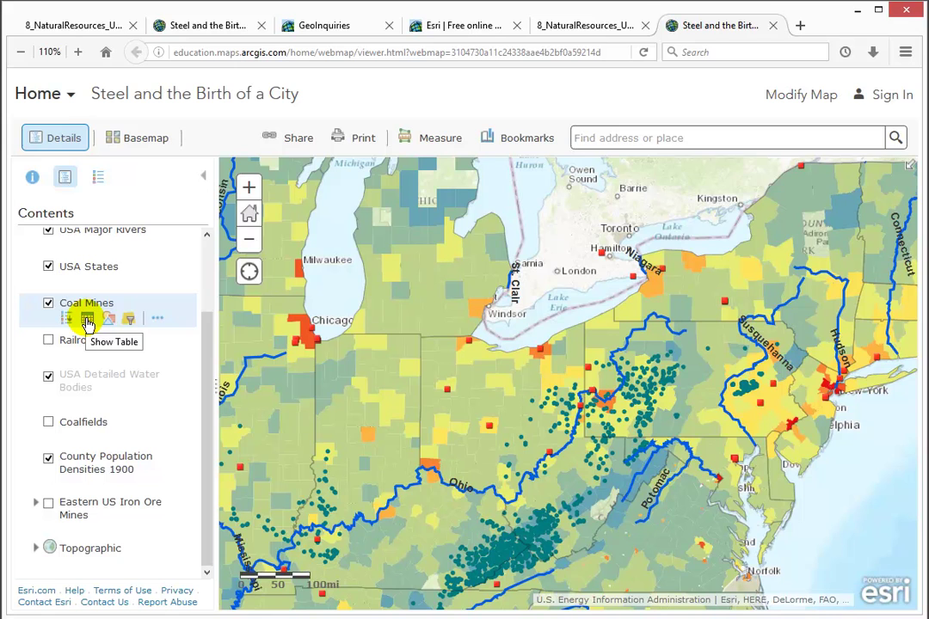
left_click(87, 322)
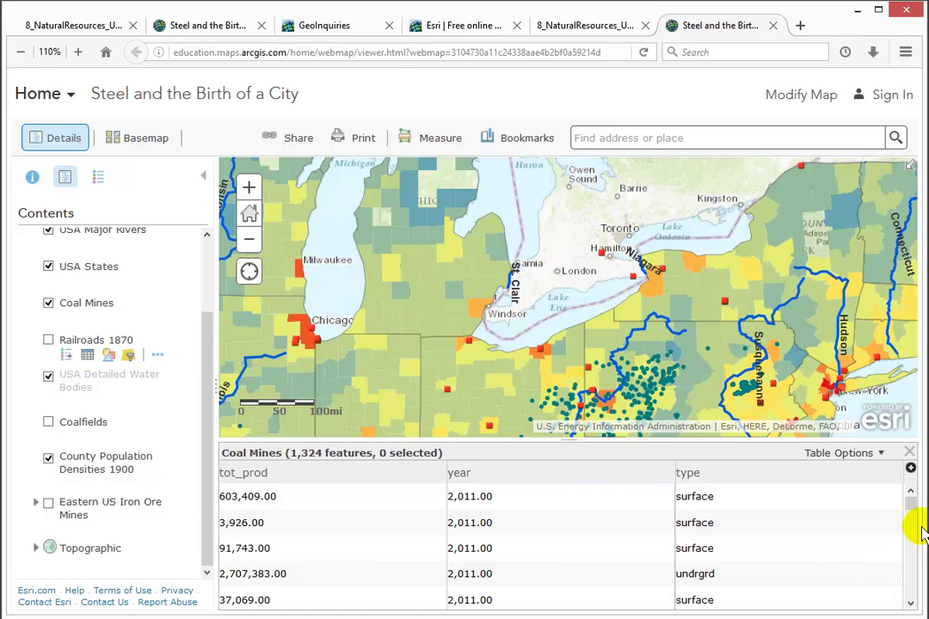
mouse_move(911, 506)
left_mouse_down()
mouse_move(913, 533)
mouse_move(910, 499)
left_mouse_up()
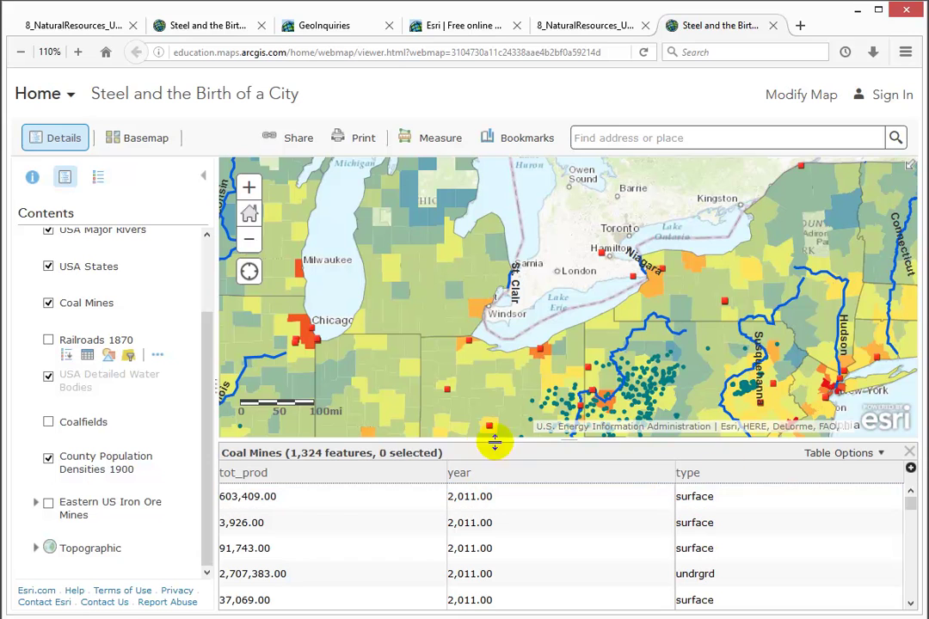
left_click(435, 475)
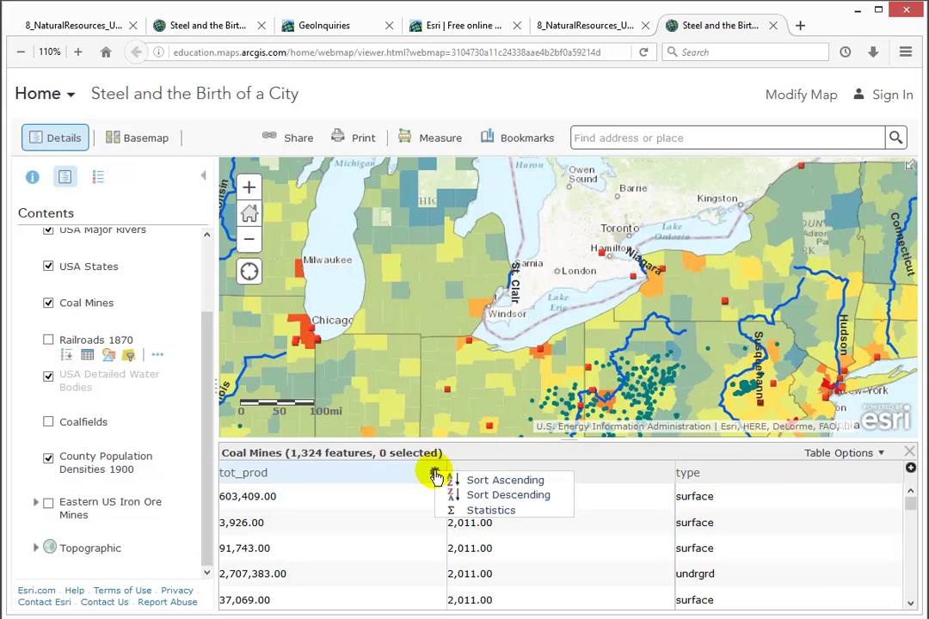
left_click(508, 496)
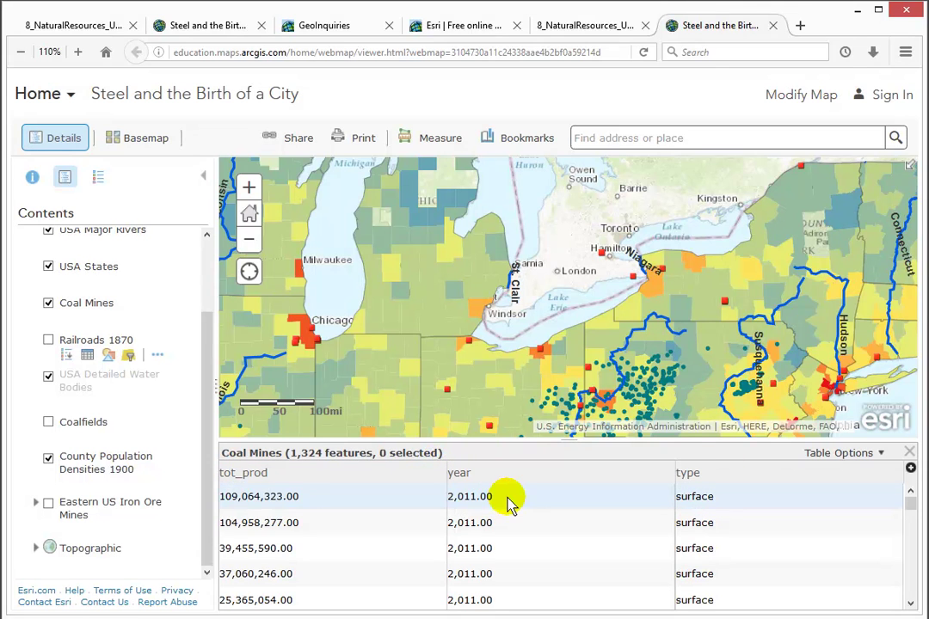
Step: View summary statistics for tot_prod, then close the statistics and the attribute table
left_click(436, 475)
left_click(501, 514)
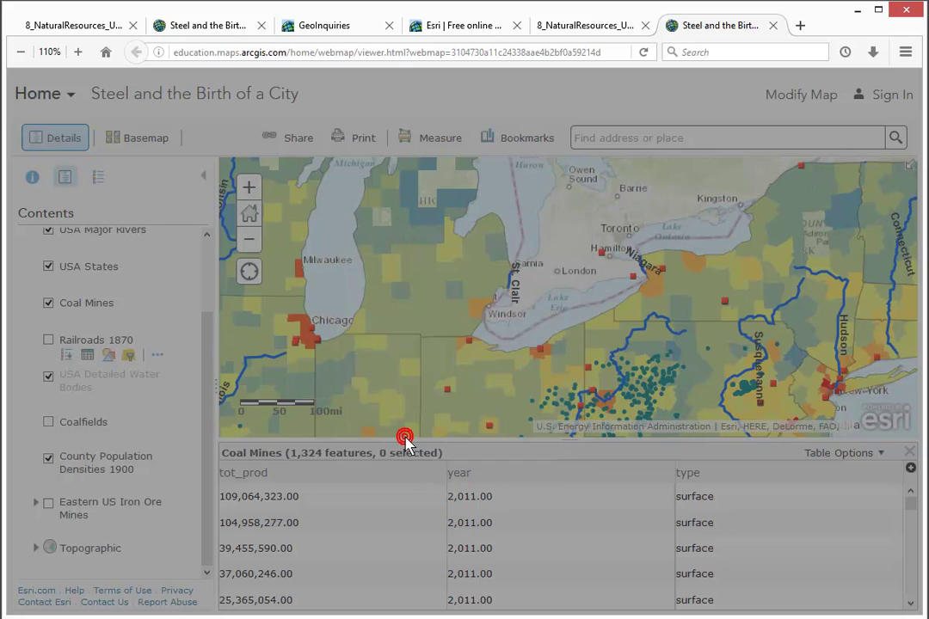
left_click(396, 435)
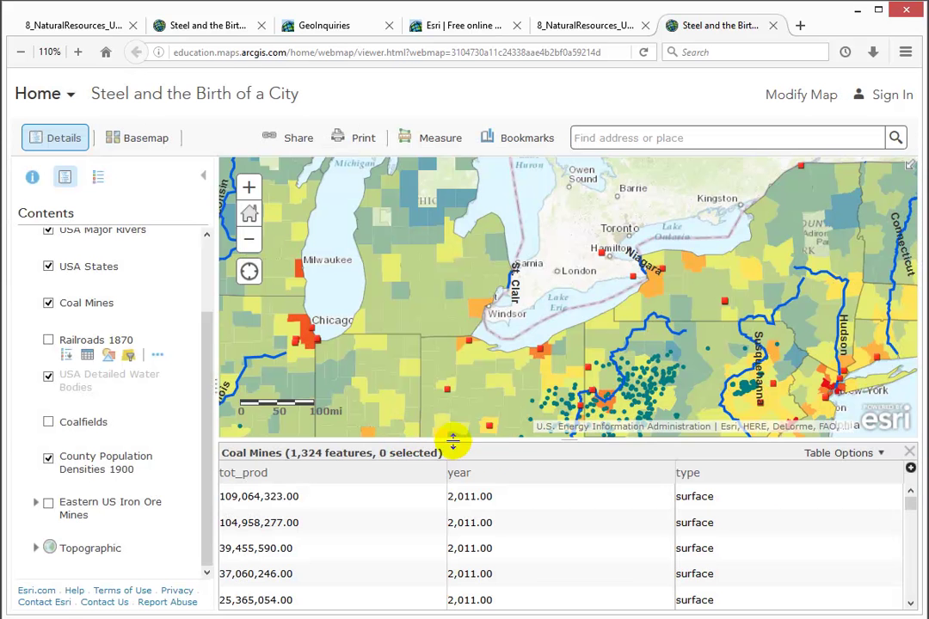
left_click(908, 452)
left_click(686, 140)
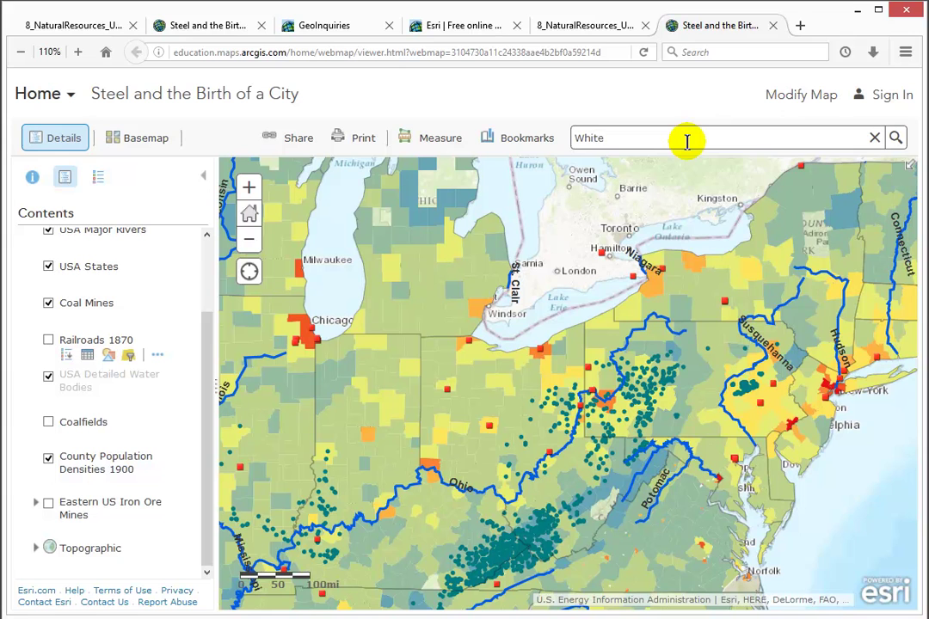
Step: Search for 'White House', go to the first result, and hide County Population Densities 1900
type("White Hou")
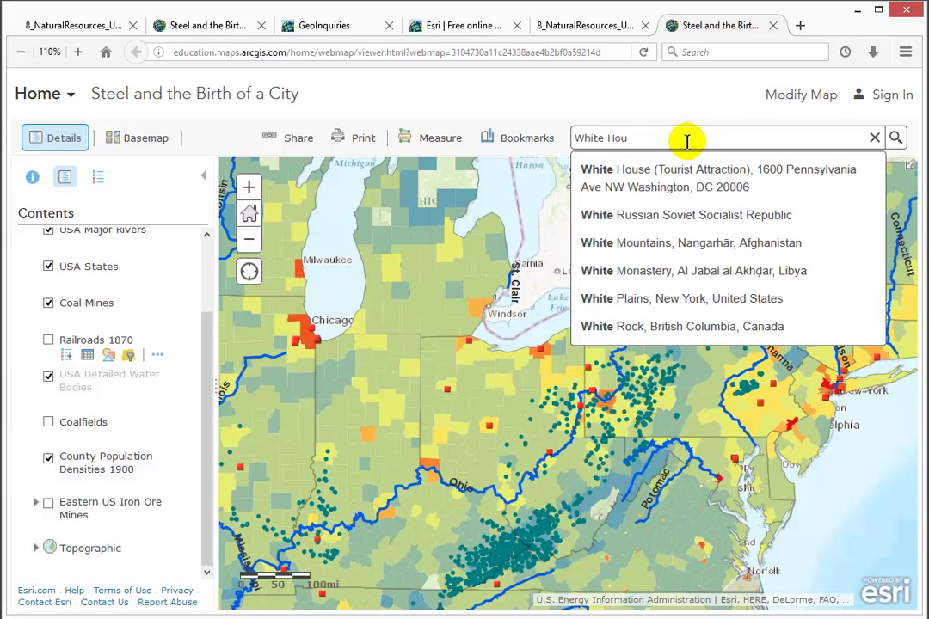
type("se")
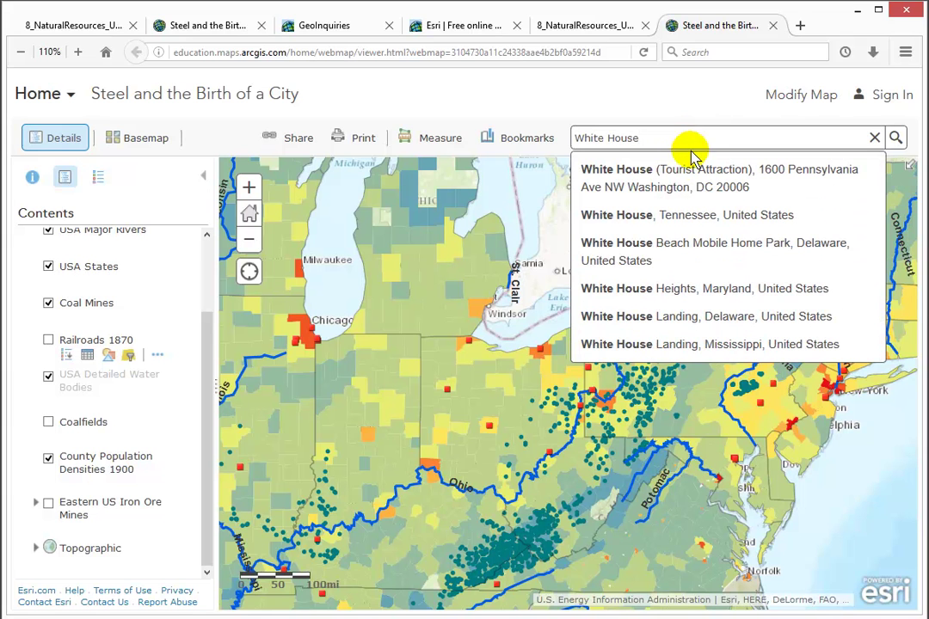
left_click(676, 171)
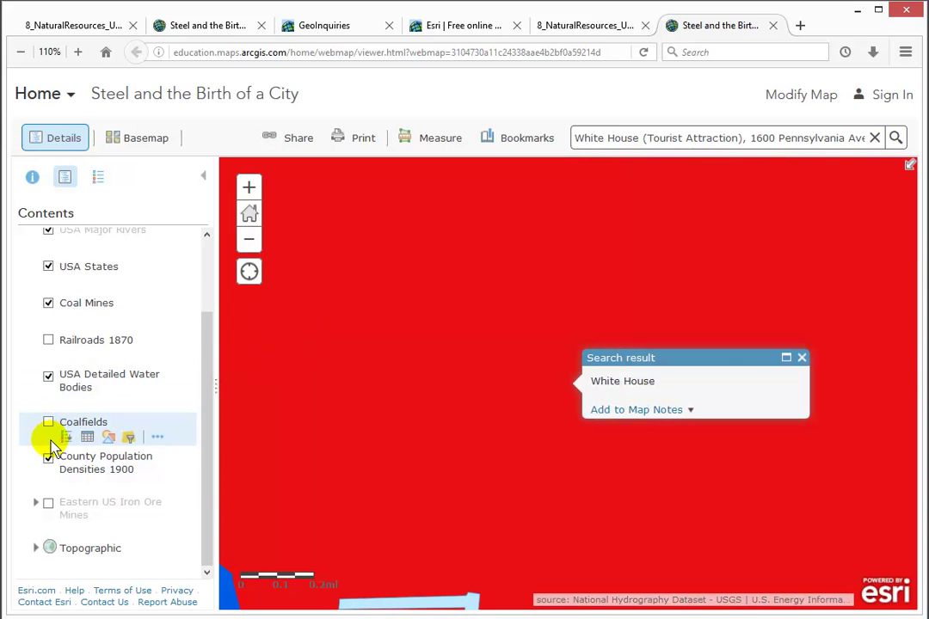
left_click(48, 460)
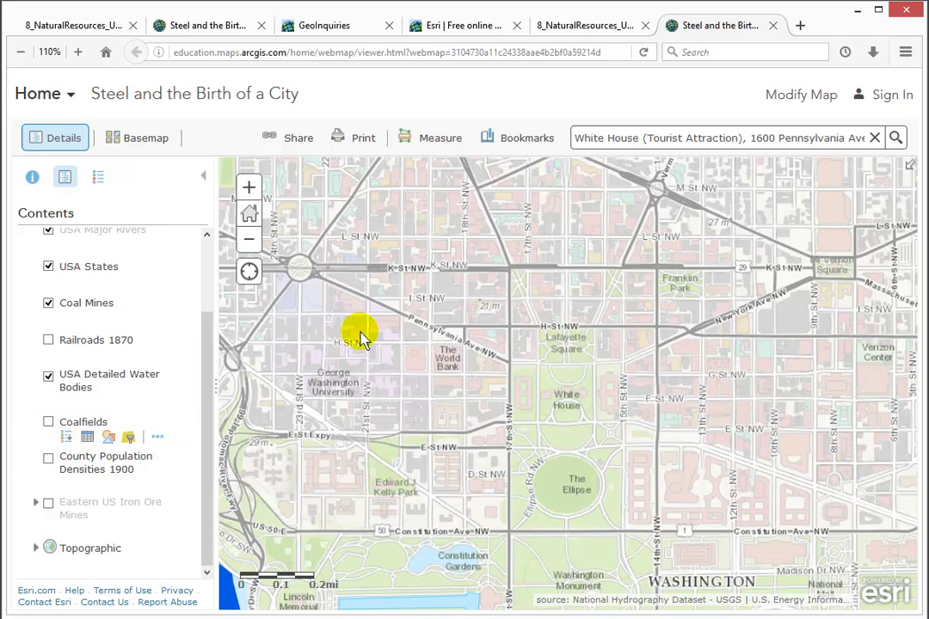
Step: Jump to the 'Eastern half of USA' bookmark, then to 'Heart of Industrialization'
left_click(525, 142)
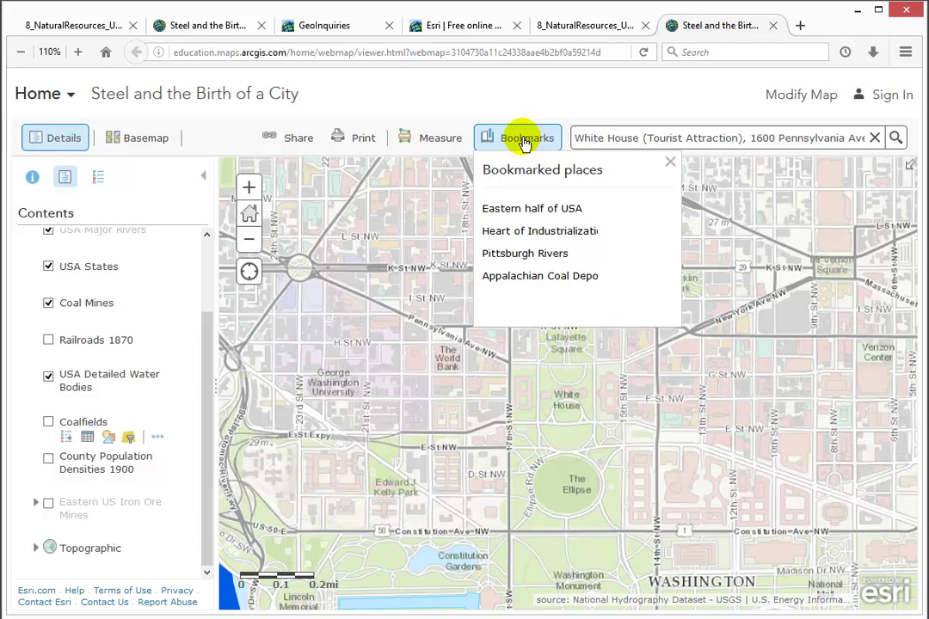
left_click(521, 208)
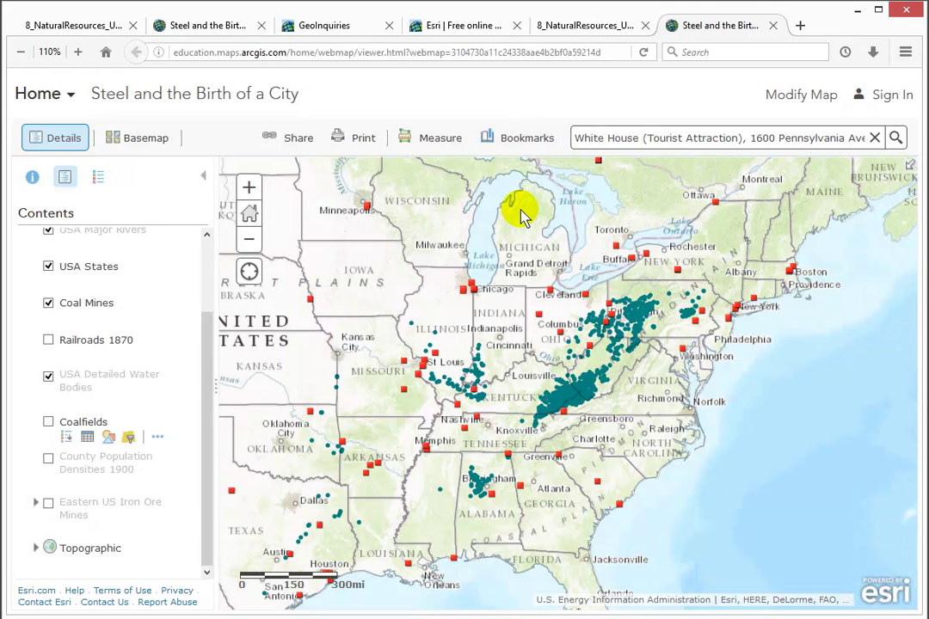
left_click(522, 140)
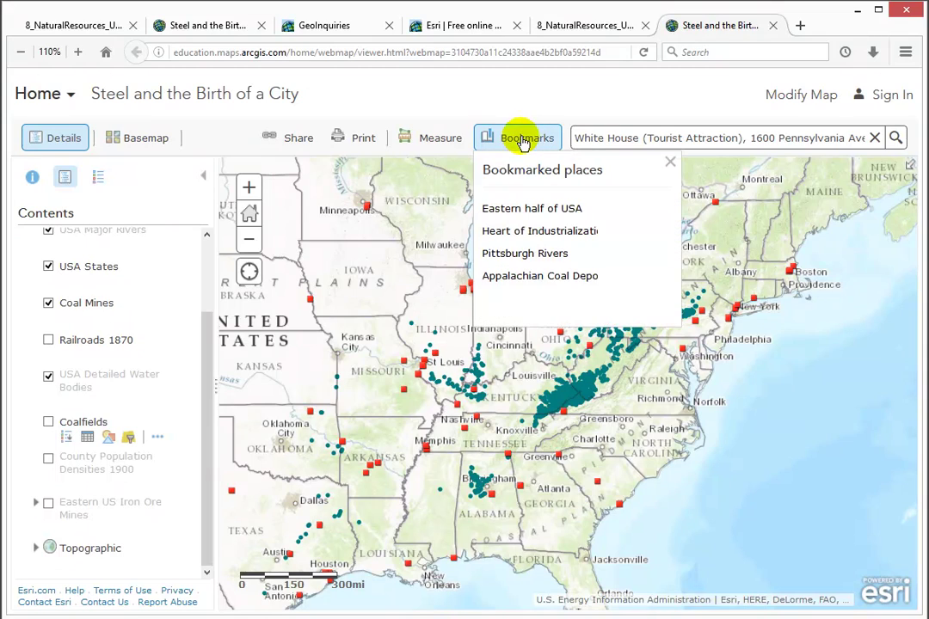
left_click(524, 231)
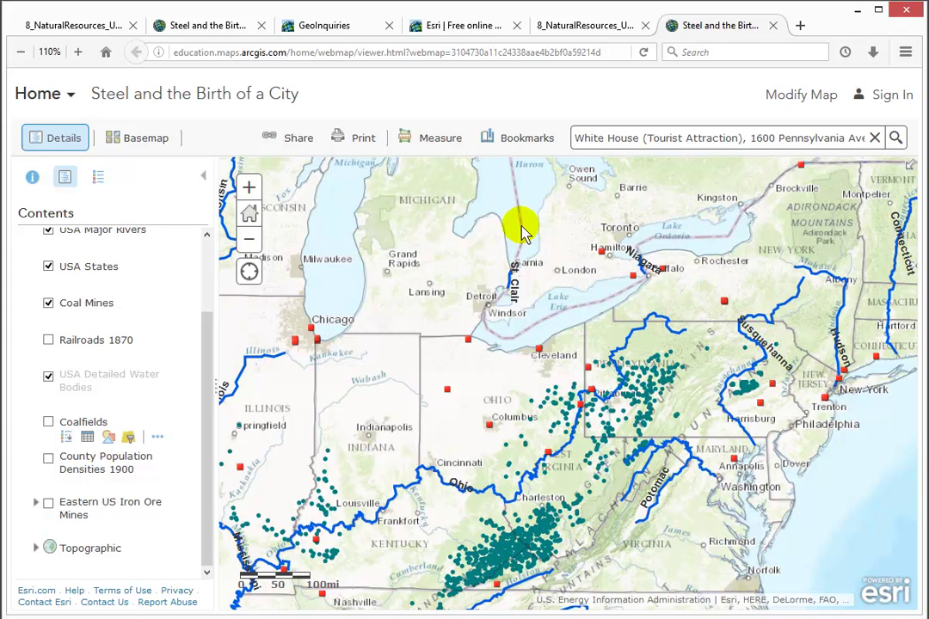
left_click(444, 146)
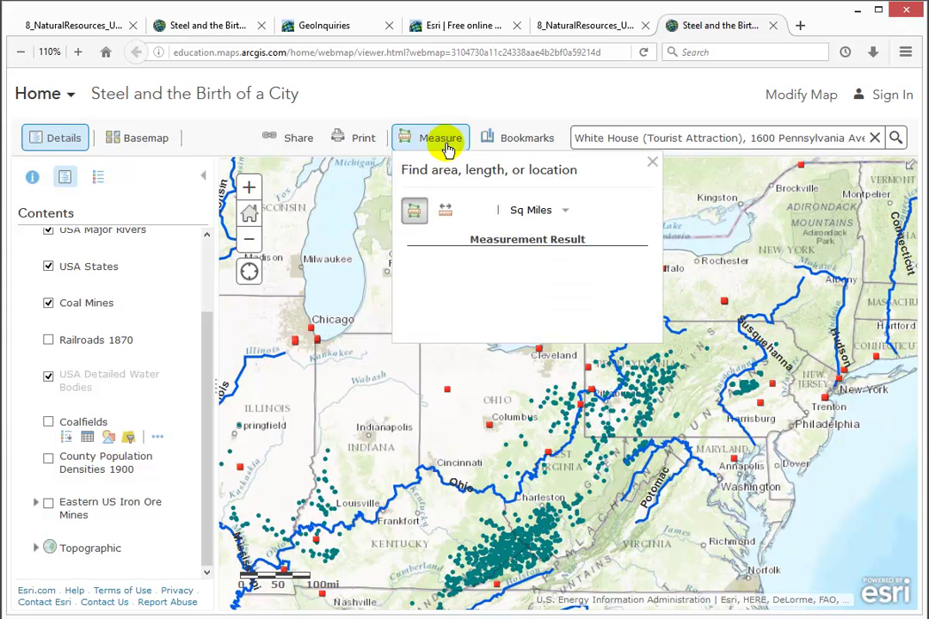
Step: Try Area, Distance and Location measuring, reading -84.160863, 41.009168, then close the Measure panel
left_click(414, 212)
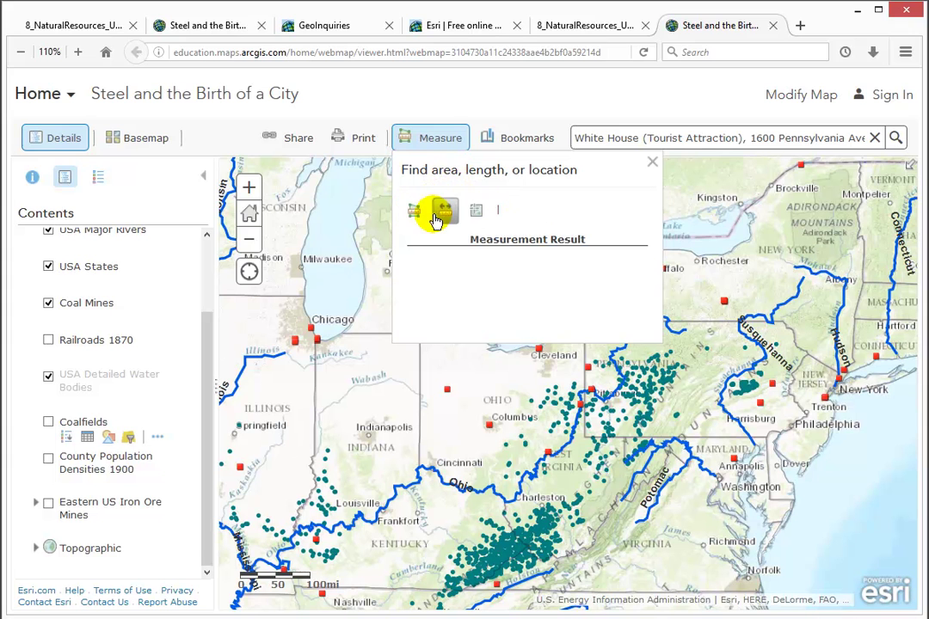
left_click(438, 215)
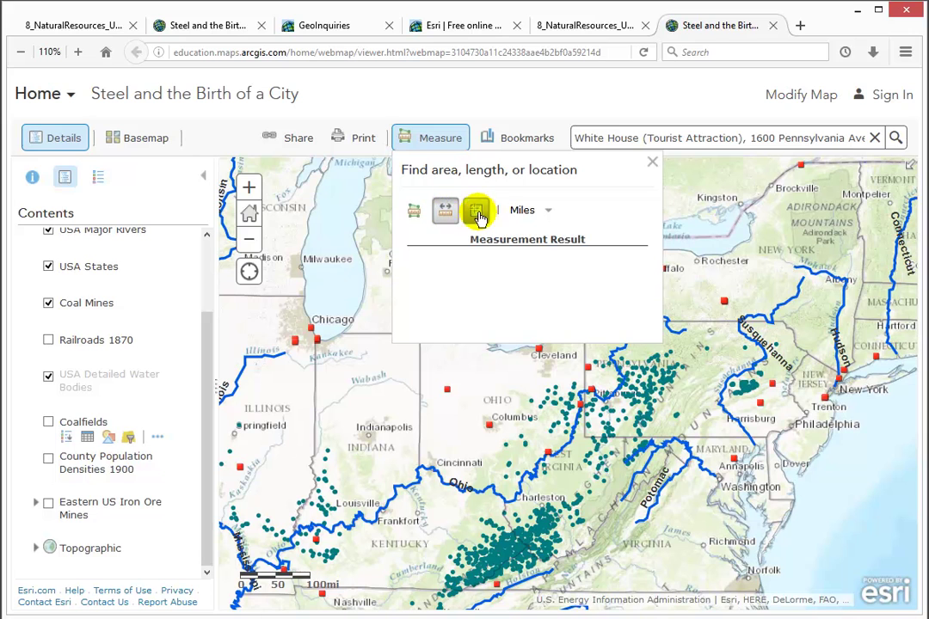
left_click(481, 212)
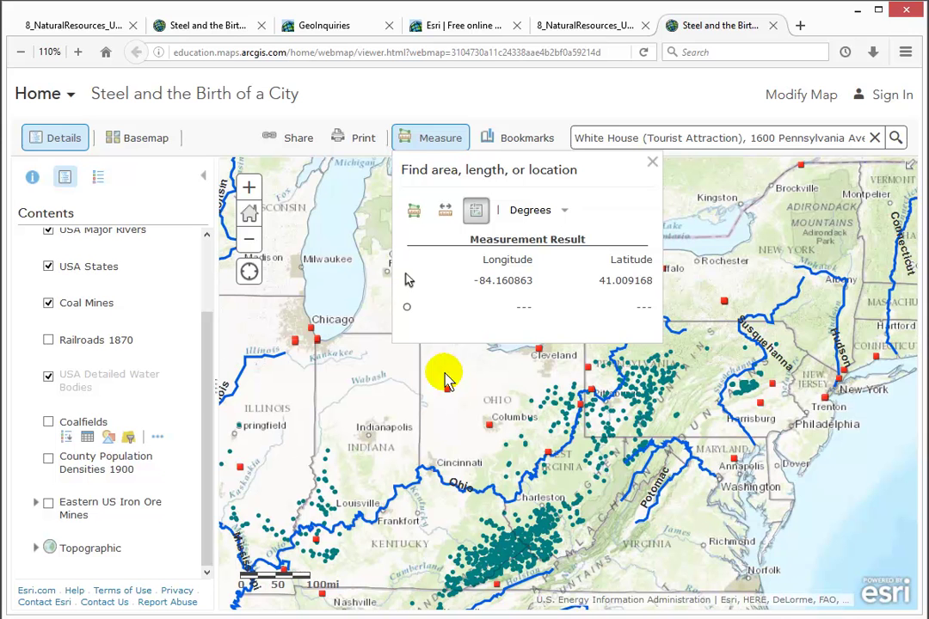
left_click(652, 163)
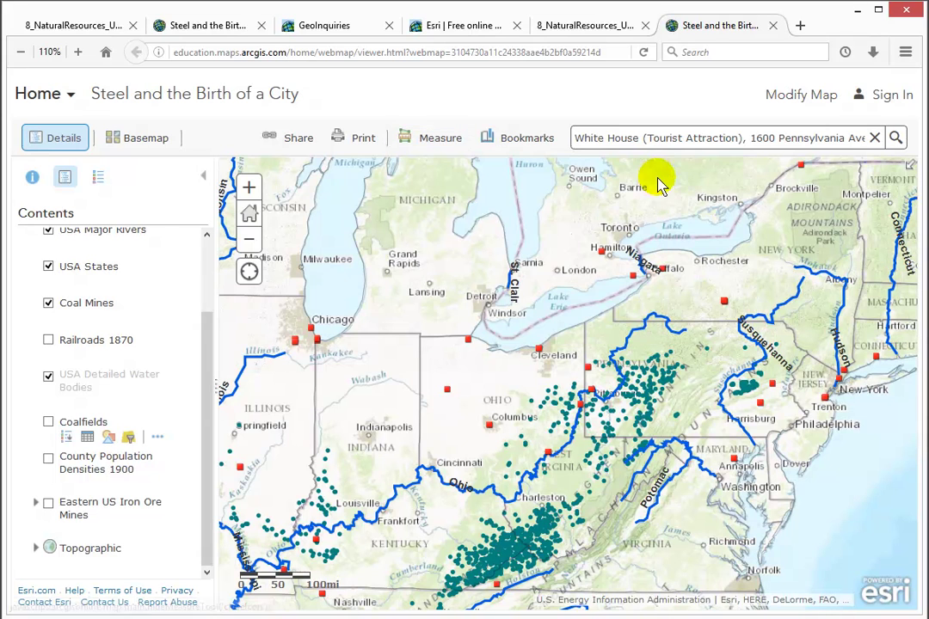
Step: Scroll the GeoInquiry PDF handout to its page 2 Next Steps, then return to the esri.com lesson page
left_click(585, 26)
left_click_drag(910, 138, 905, 503)
scroll(910, 516, "down", 1)
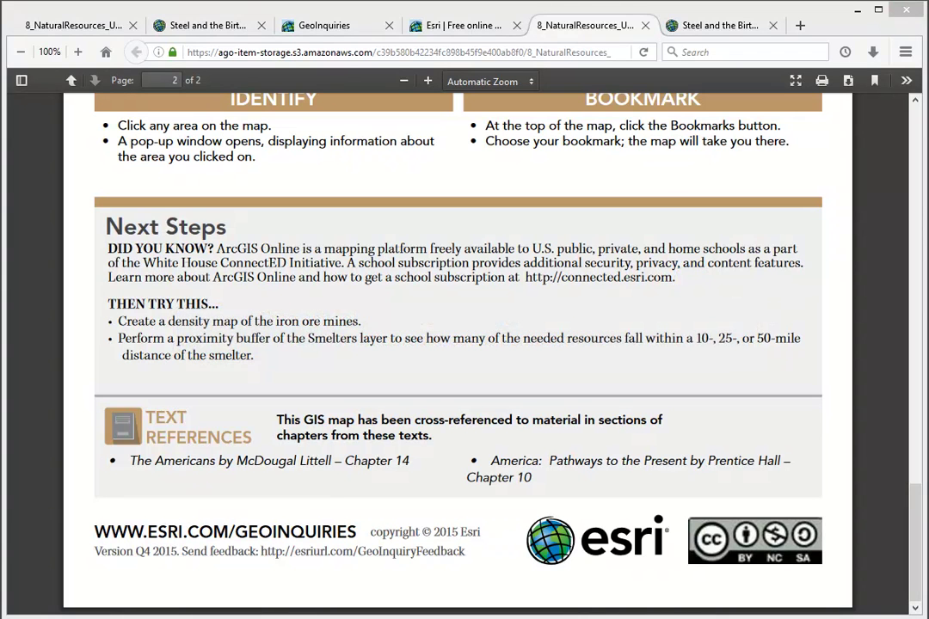
left_click(443, 28)
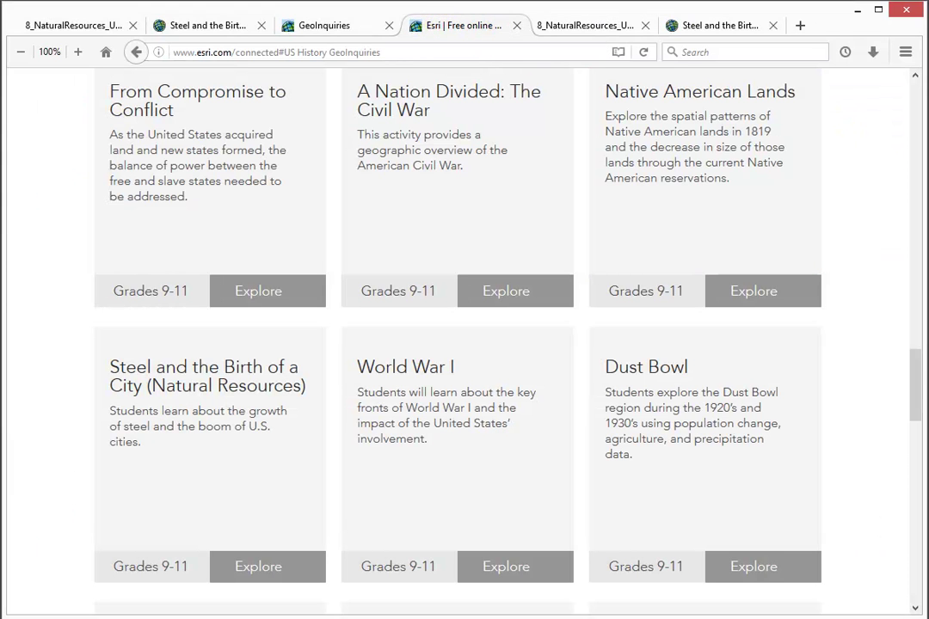